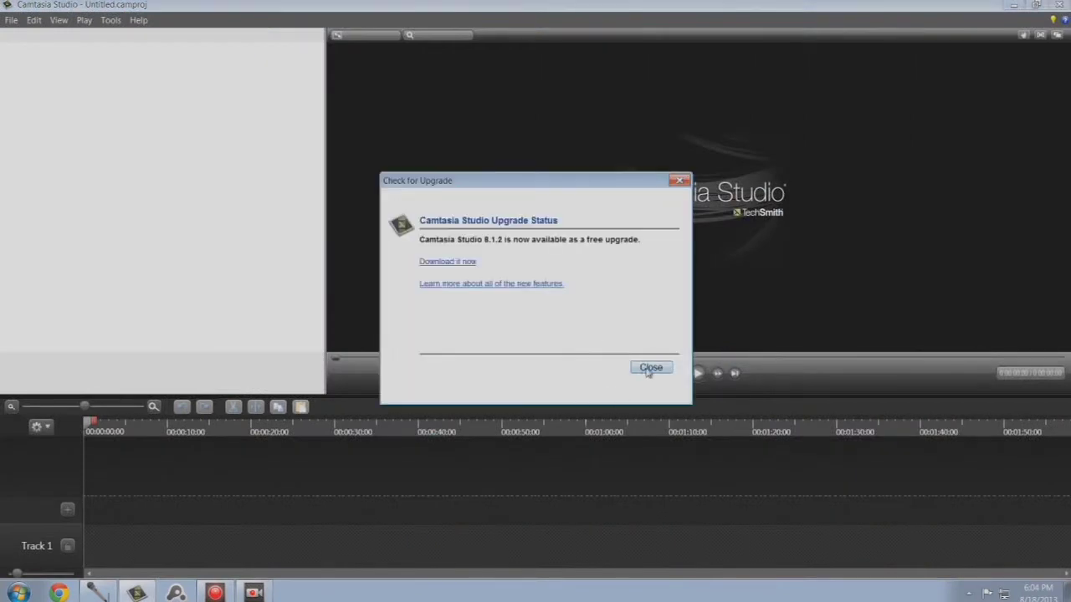
Step: Dismiss the upgrade notice and import Come As You Are.mp3 from the New Music folder
{"action": "left_click", "coordinate": [650, 369]}
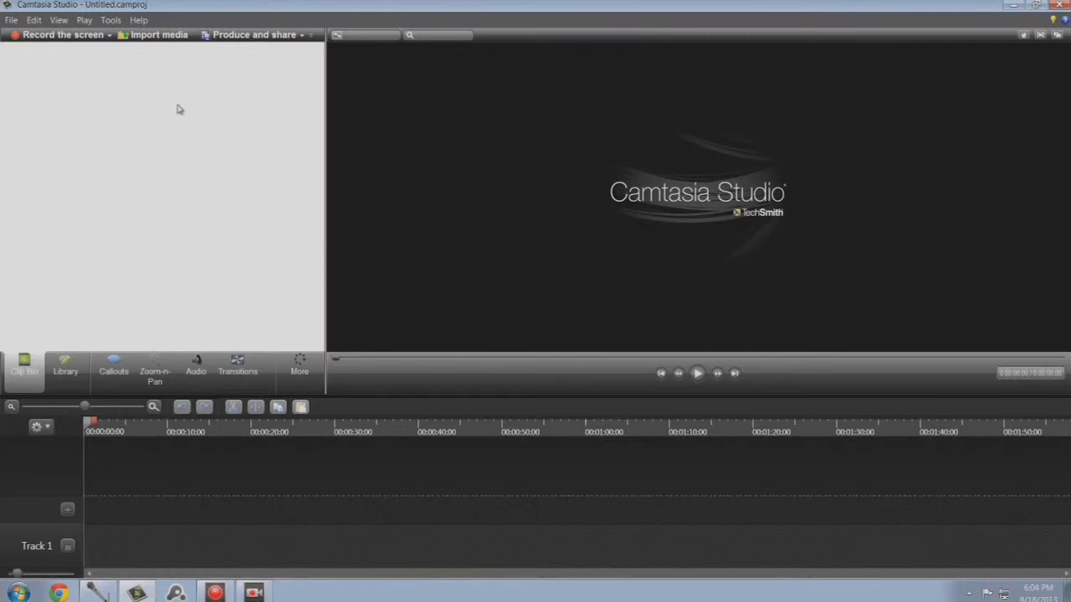
{"action": "left_click", "coordinate": [156, 39]}
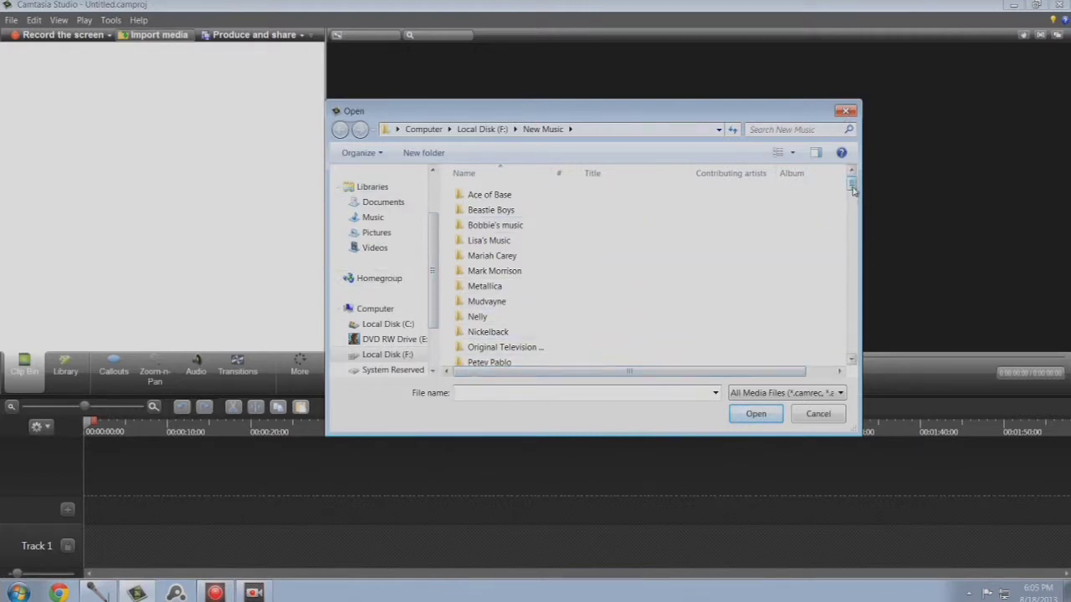
{"action": "scroll", "coordinate": [846, 221], "scroll_direction": "down", "scroll_amount": 10}
{"action": "left_click_drag", "start_coordinate": [853, 219], "coordinate": [855, 248]}
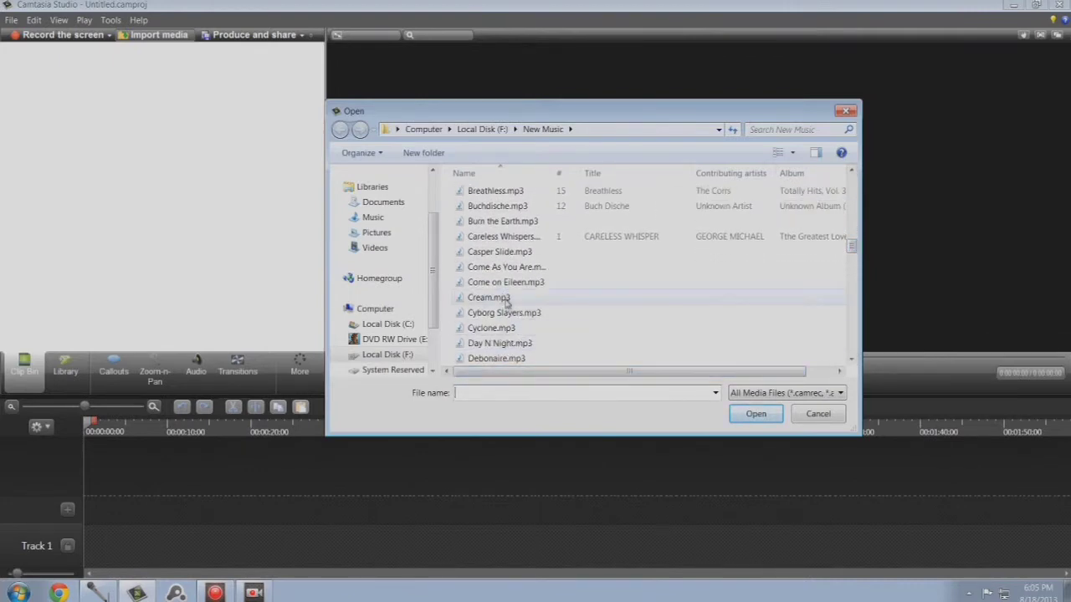
{"action": "left_click", "coordinate": [509, 270]}
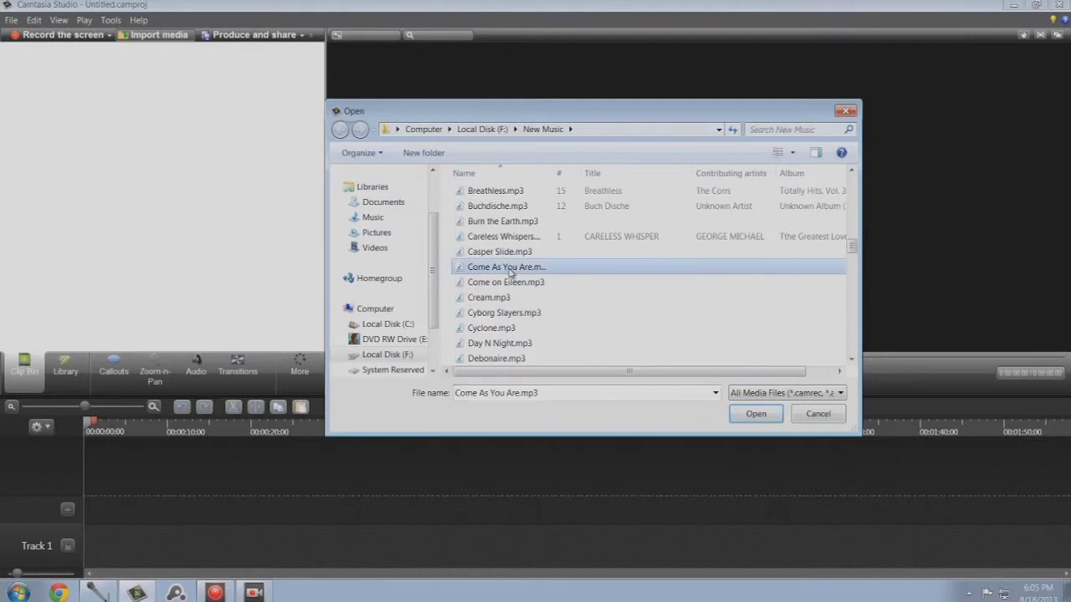
{"action": "left_click", "coordinate": [753, 415]}
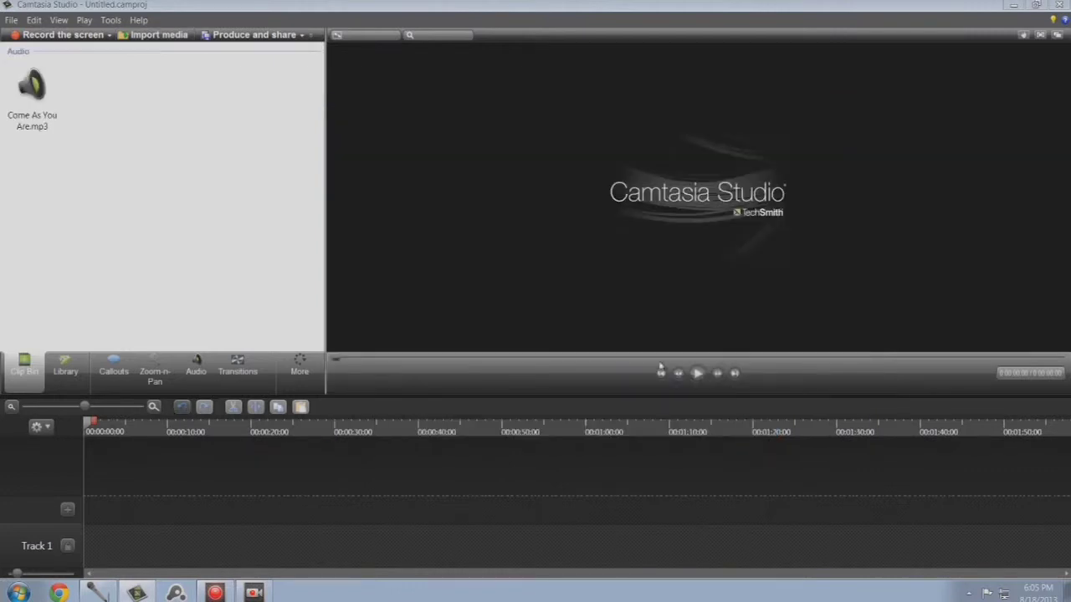
Step: Import improved default judgement intro.mp4 from the default judgement improved intro folder inside Youtube projects > Intros
{"action": "left_click", "coordinate": [140, 37]}
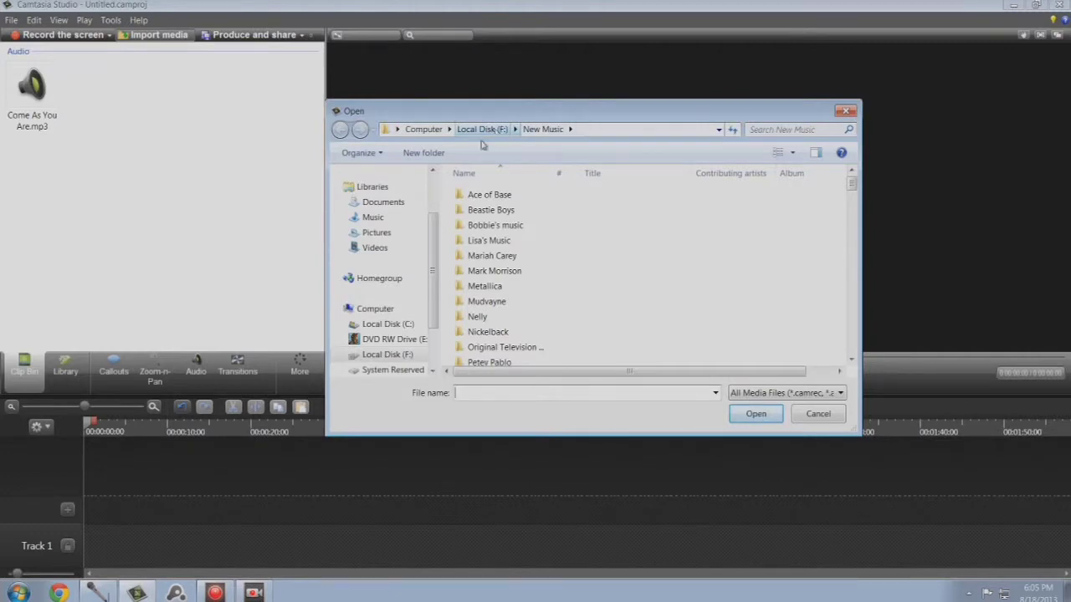
{"action": "scroll", "coordinate": [385, 268], "scroll_direction": "up", "scroll_amount": 3}
{"action": "left_click", "coordinate": [377, 192]}
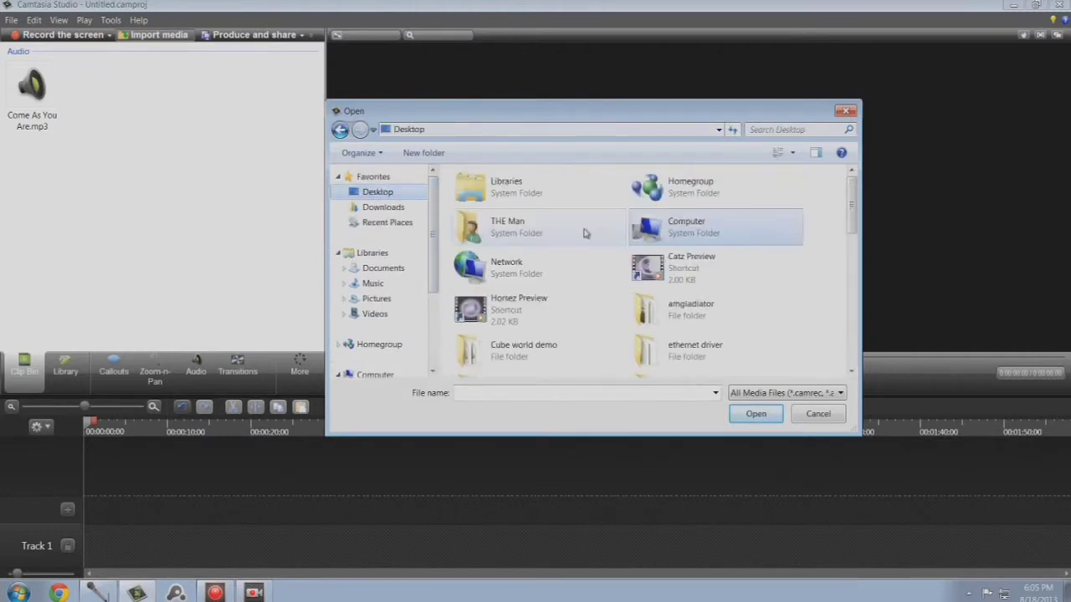
{"action": "left_click_drag", "start_coordinate": [851, 205], "coordinate": [854, 359]}
{"action": "double_click", "coordinate": [511, 360]}
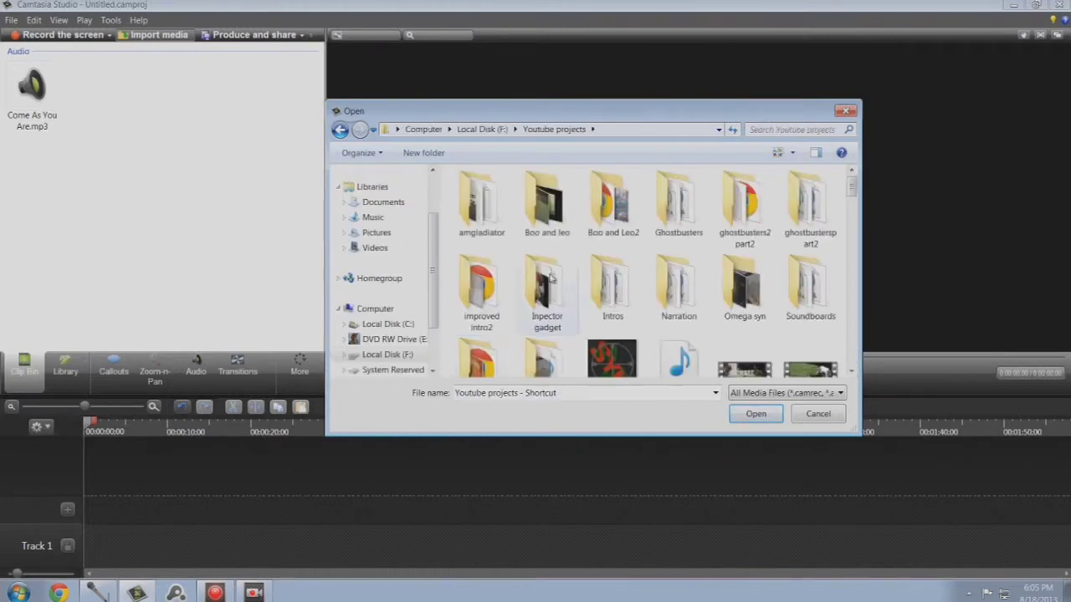
{"action": "double_click", "coordinate": [615, 287]}
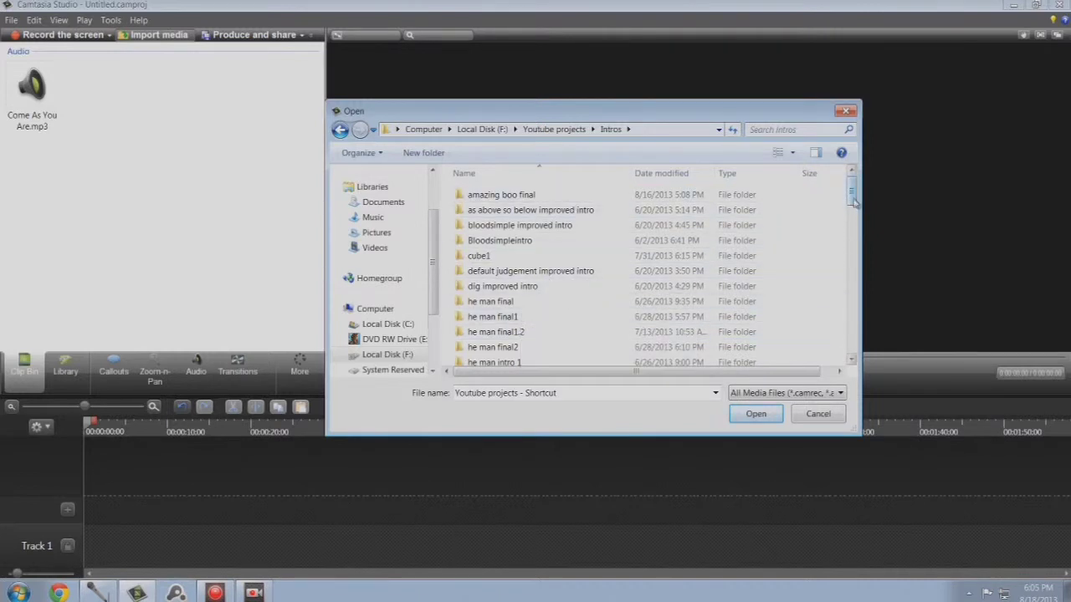
{"action": "scroll", "coordinate": [502, 268], "scroll_direction": "down", "scroll_amount": 1}
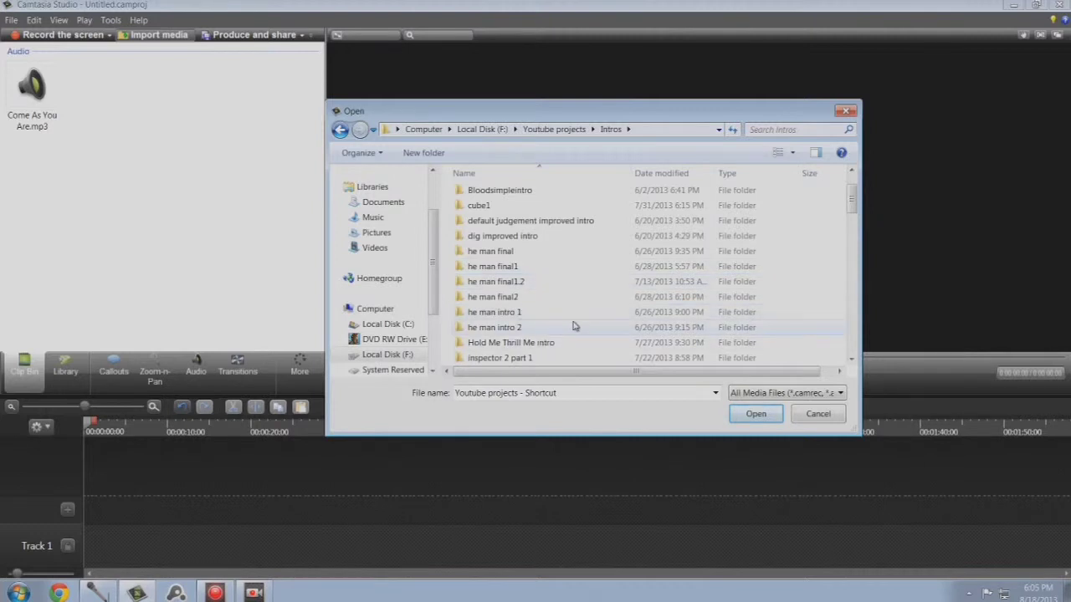
{"action": "double_click", "coordinate": [541, 222]}
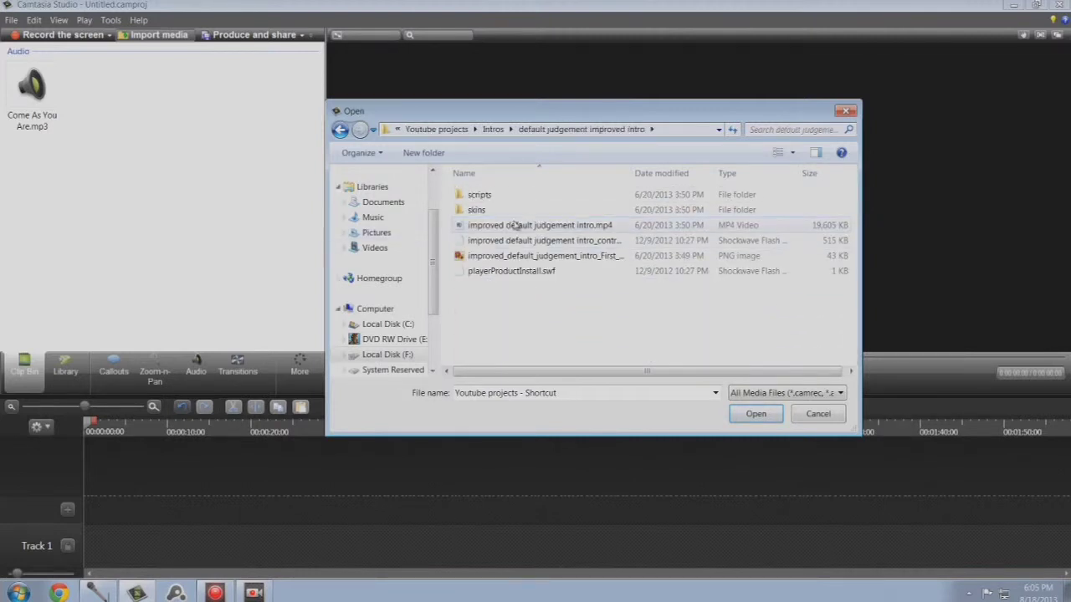
{"action": "left_click", "coordinate": [521, 227]}
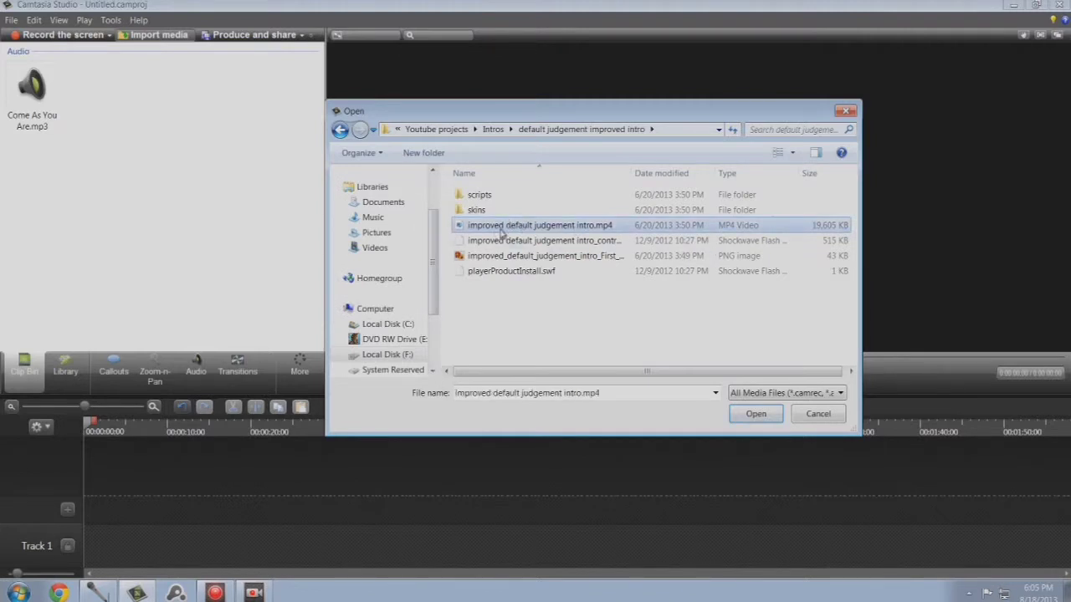
{"action": "left_click", "coordinate": [753, 415]}
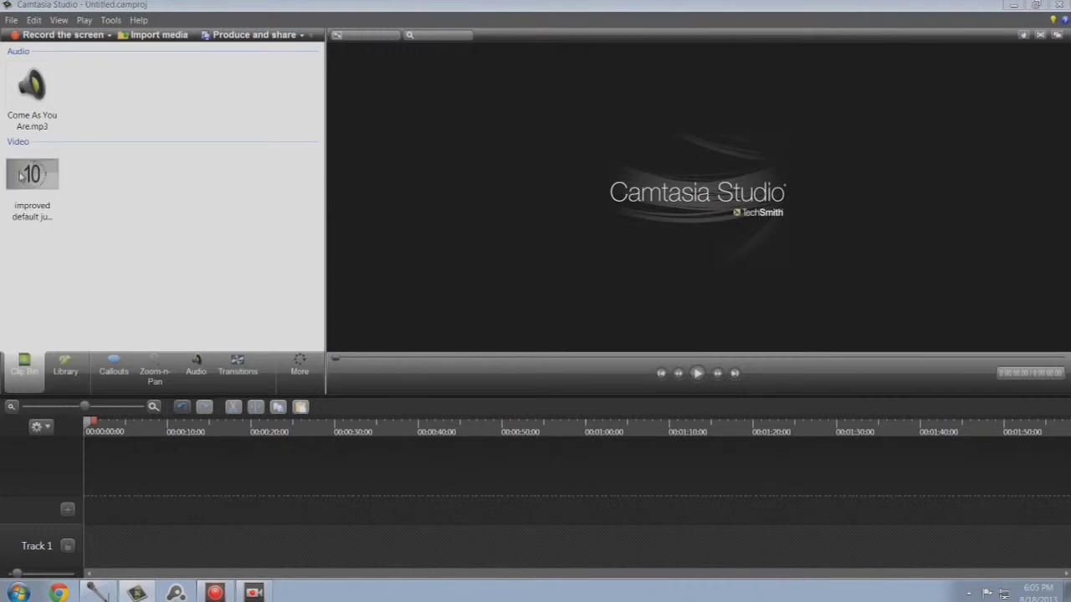
Step: Place the intro video at the start of Track 1 and set the editing dimensions to 1280 x 720
{"action": "left_click_drag", "start_coordinate": [23, 176], "coordinate": [83, 542]}
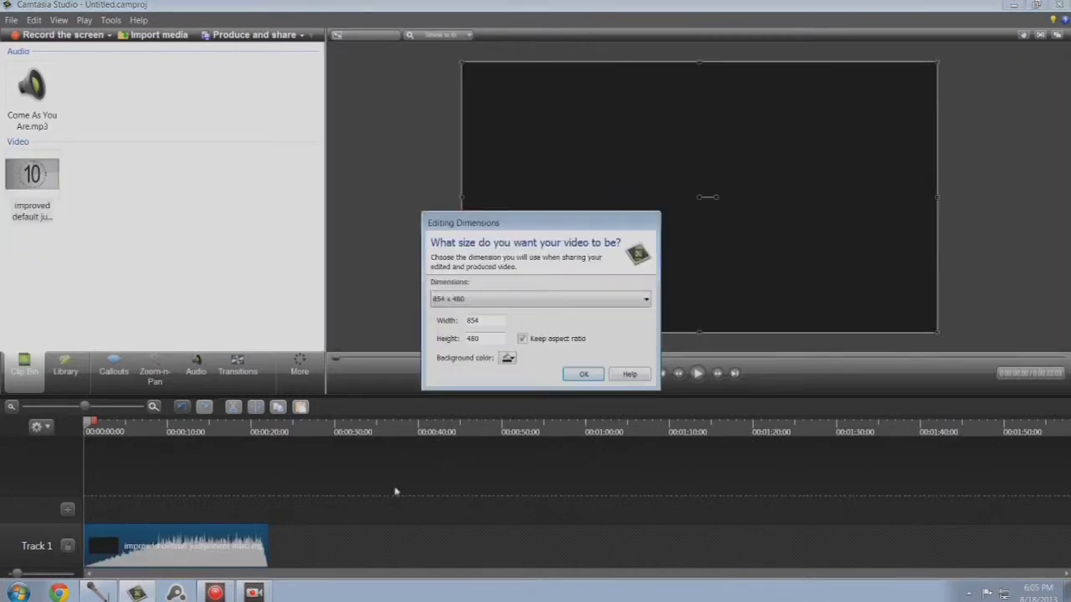
{"action": "left_click", "coordinate": [551, 303]}
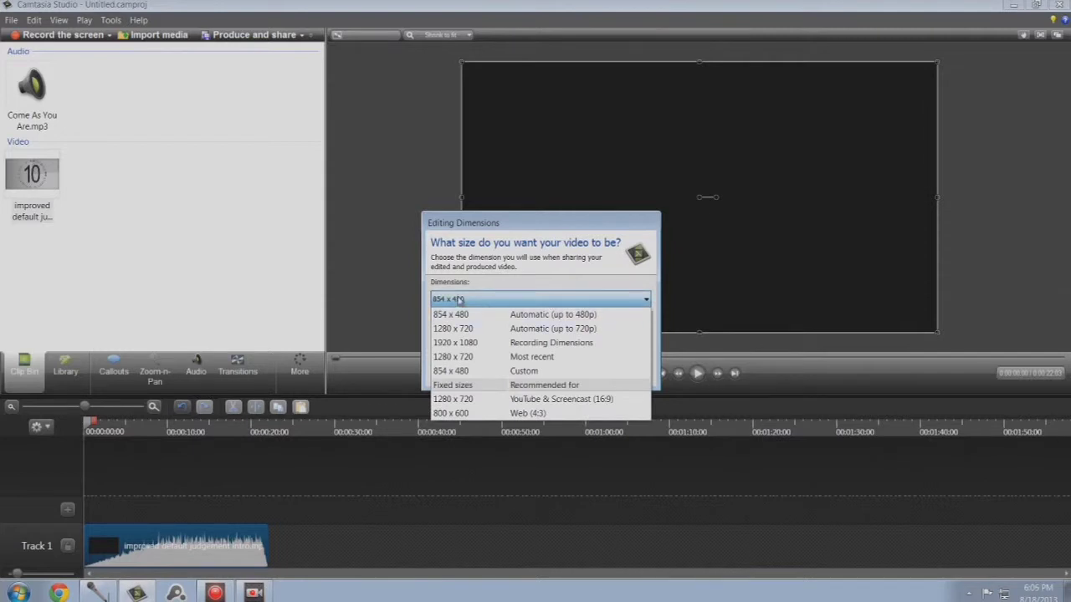
{"action": "left_click", "coordinate": [471, 359]}
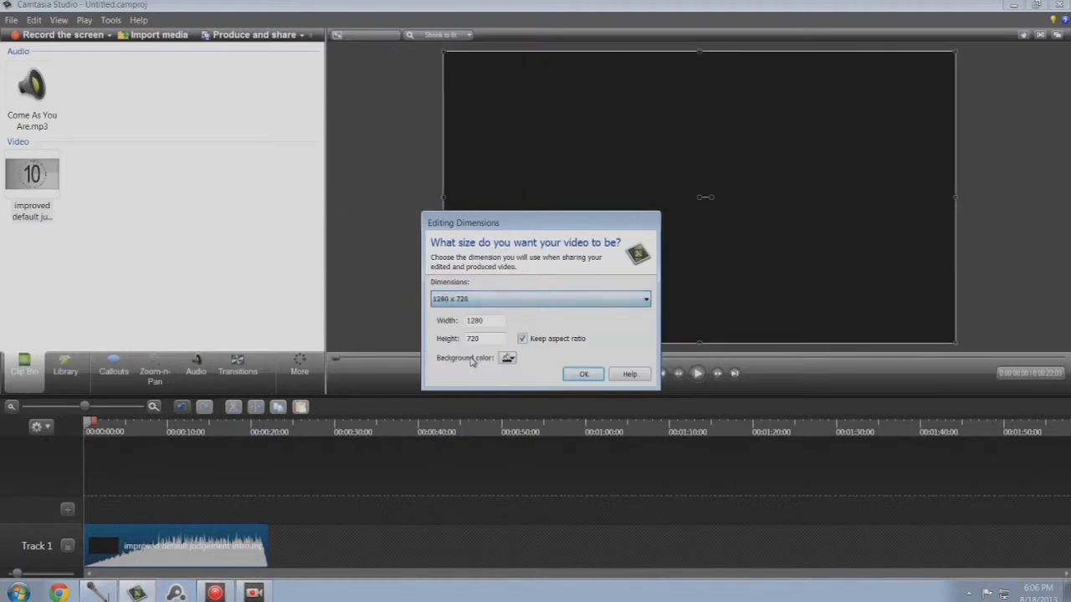
{"action": "left_click", "coordinate": [581, 376]}
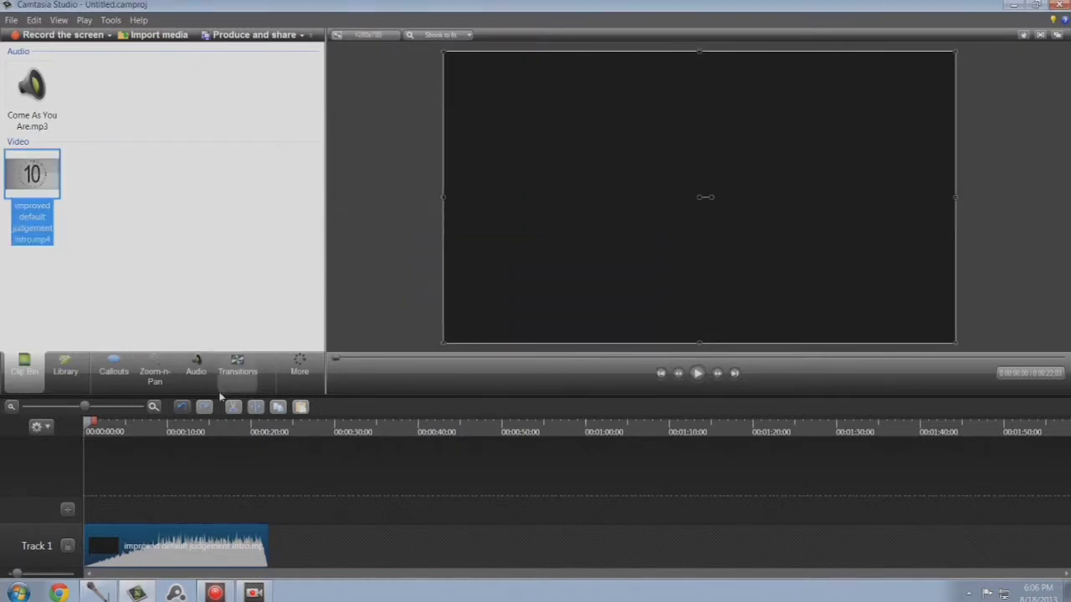
Step: Preview Come As You Are.mp3 and place it on a new track above the intro, starting at about 0:25 after the intro ends
{"action": "left_click", "coordinate": [214, 542]}
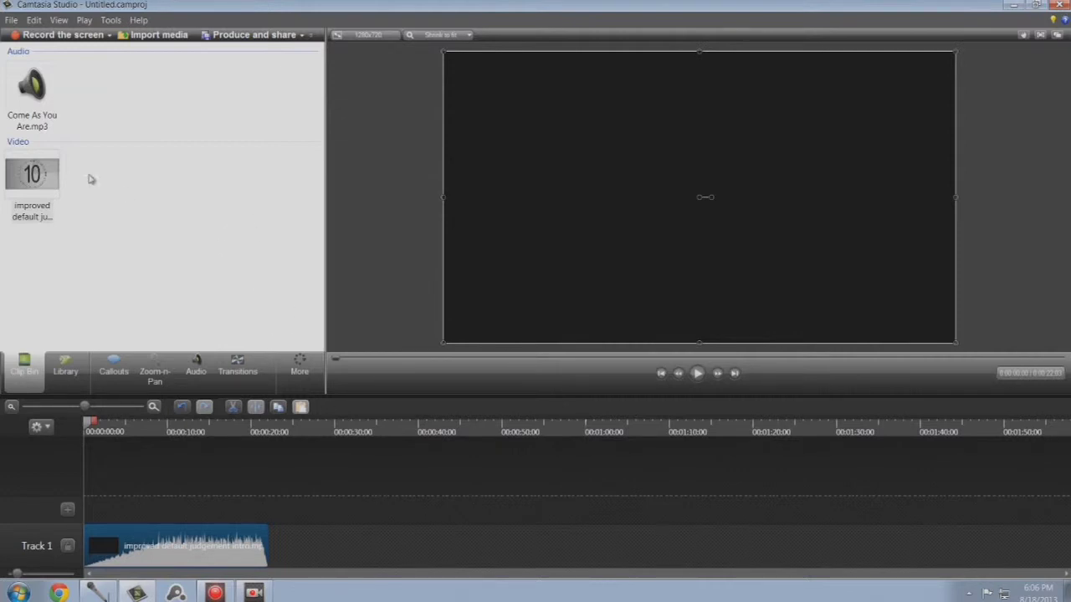
{"action": "double_click", "coordinate": [33, 82]}
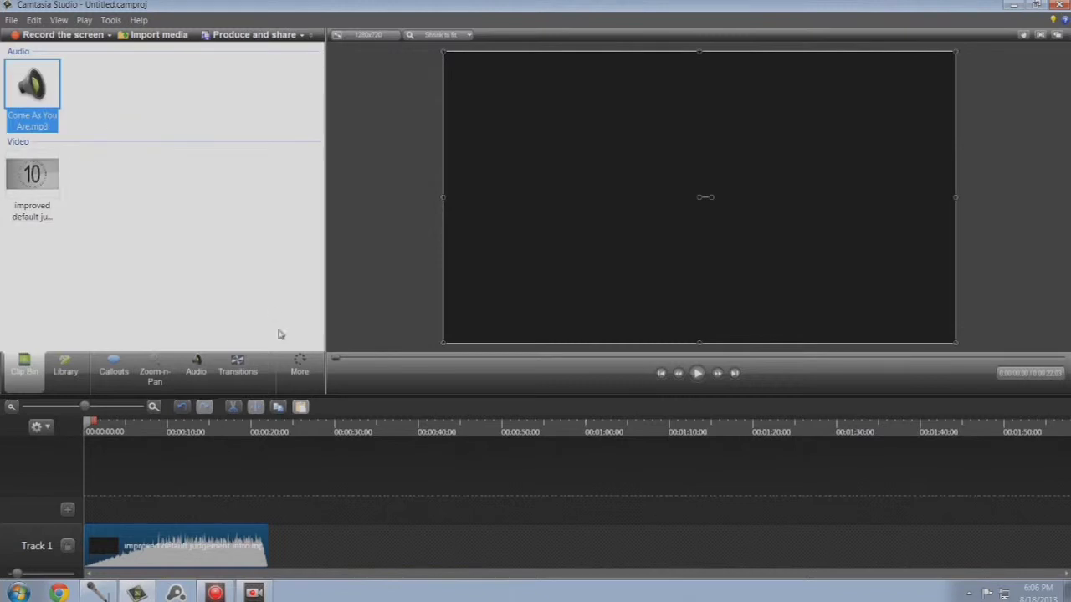
{"action": "left_click_drag", "start_coordinate": [107, 132], "coordinate": [142, 200]}
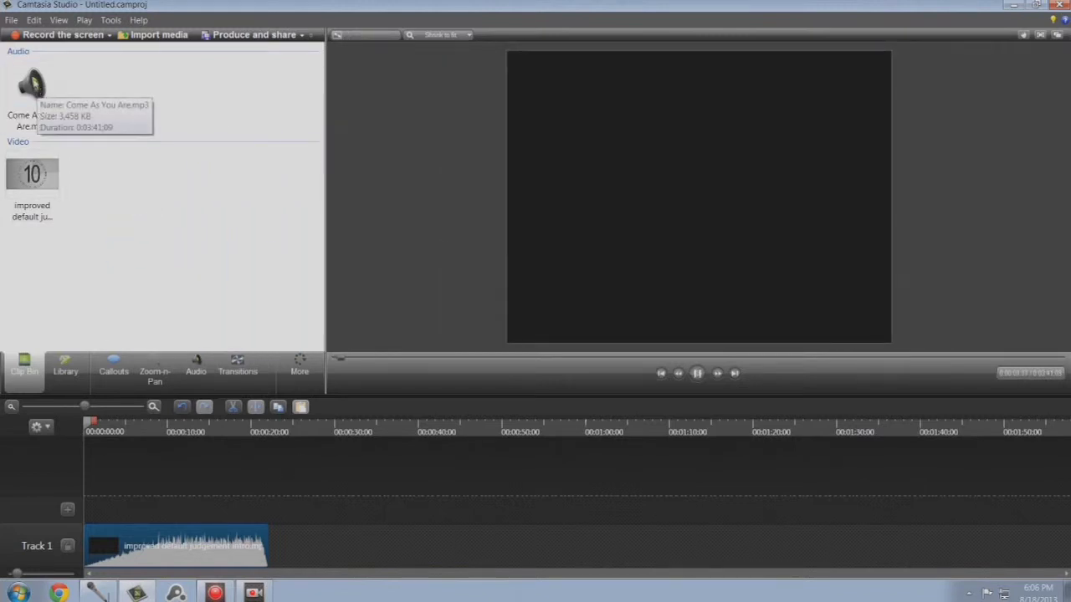
{"action": "left_click", "coordinate": [34, 84]}
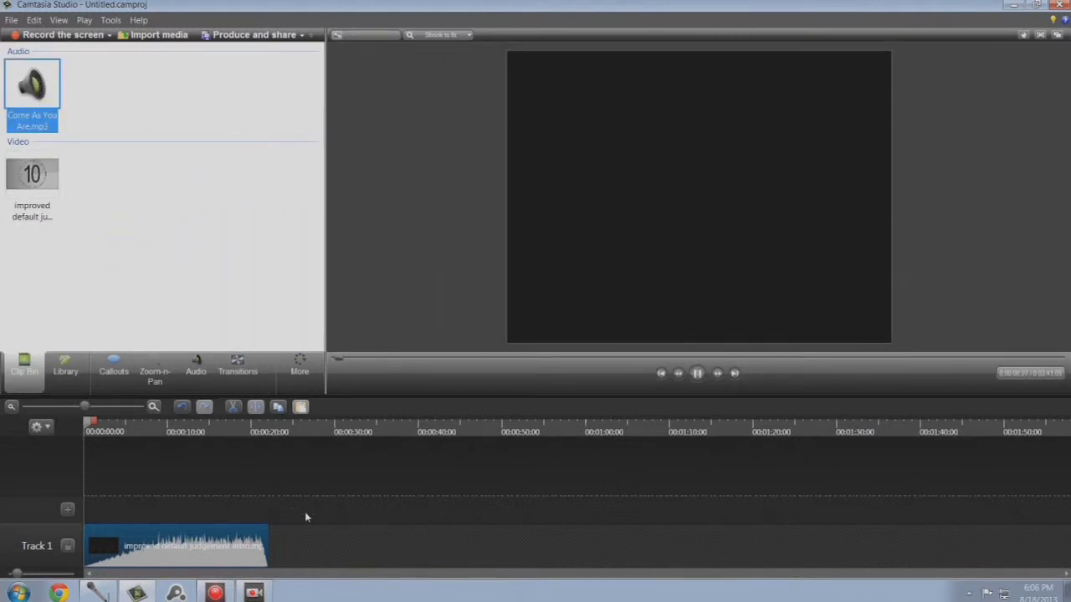
{"action": "left_click_drag", "start_coordinate": [34, 79], "coordinate": [300, 512]}
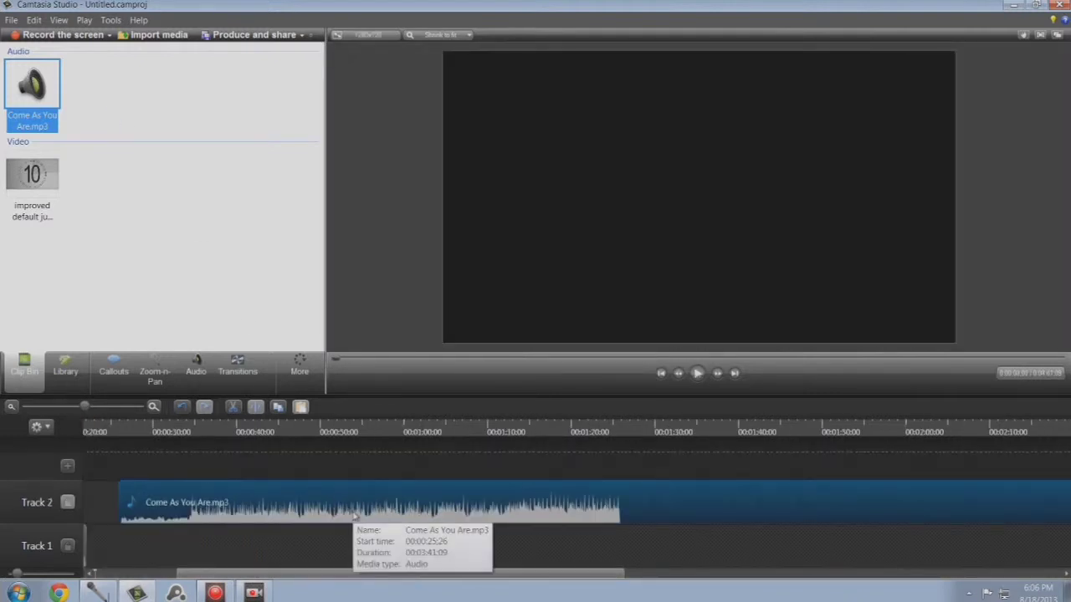
{"action": "mouse_move", "coordinate": [247, 576]}
{"action": "left_mouse_down"}
{"action": "mouse_move", "coordinate": [171, 578]}
{"action": "mouse_move", "coordinate": [241, 579]}
{"action": "left_mouse_up"}
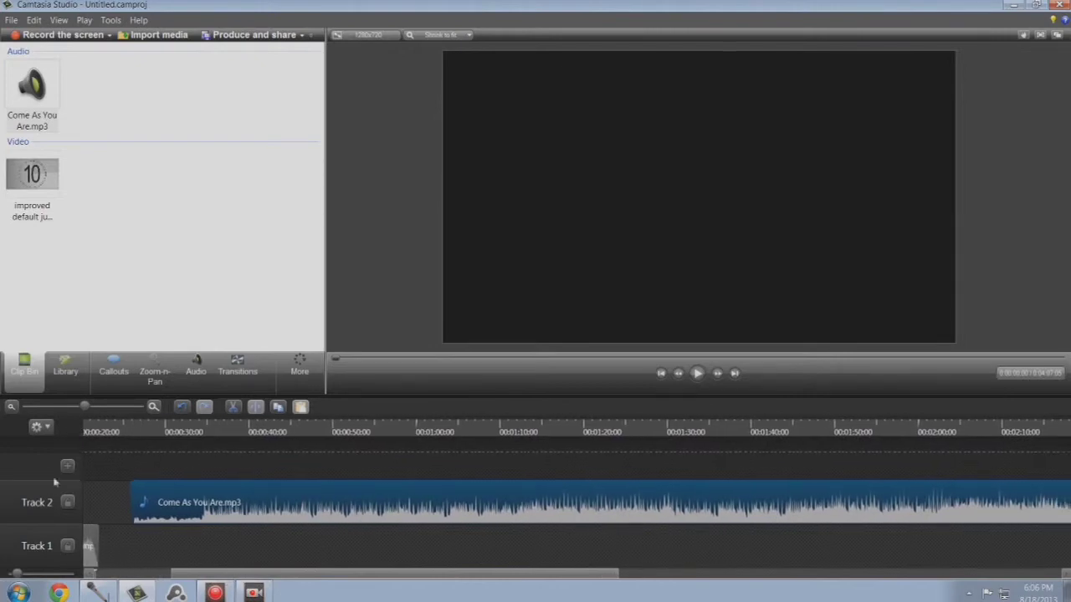
Step: Audition the song from about 1:38 and 2:00 on the timeline, and trim the start of its clip to about 2:08
{"action": "left_click", "coordinate": [121, 432]}
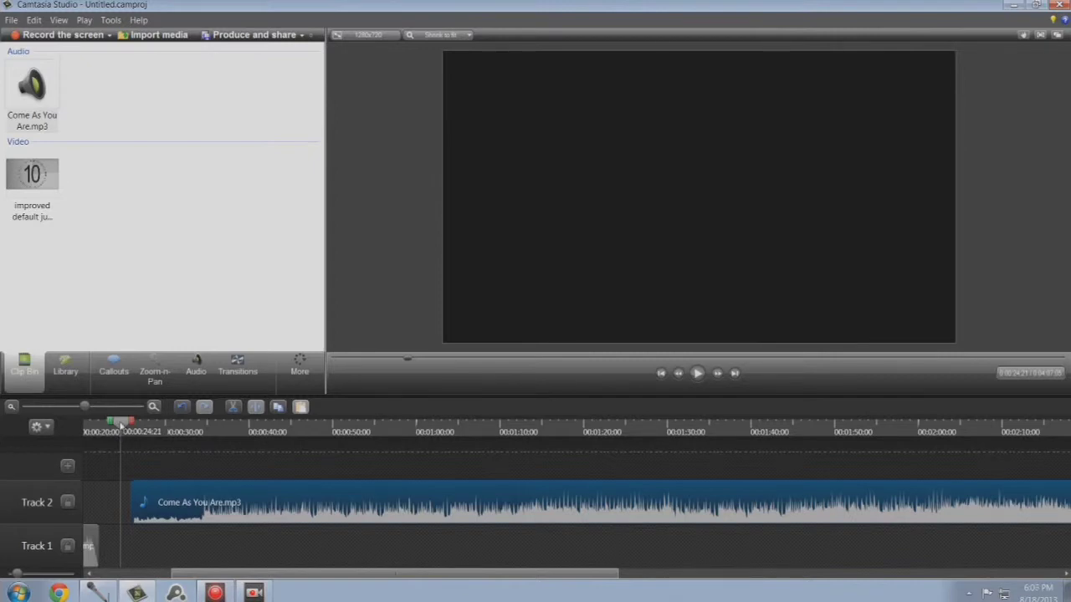
{"action": "left_click_drag", "start_coordinate": [121, 425], "coordinate": [741, 425]}
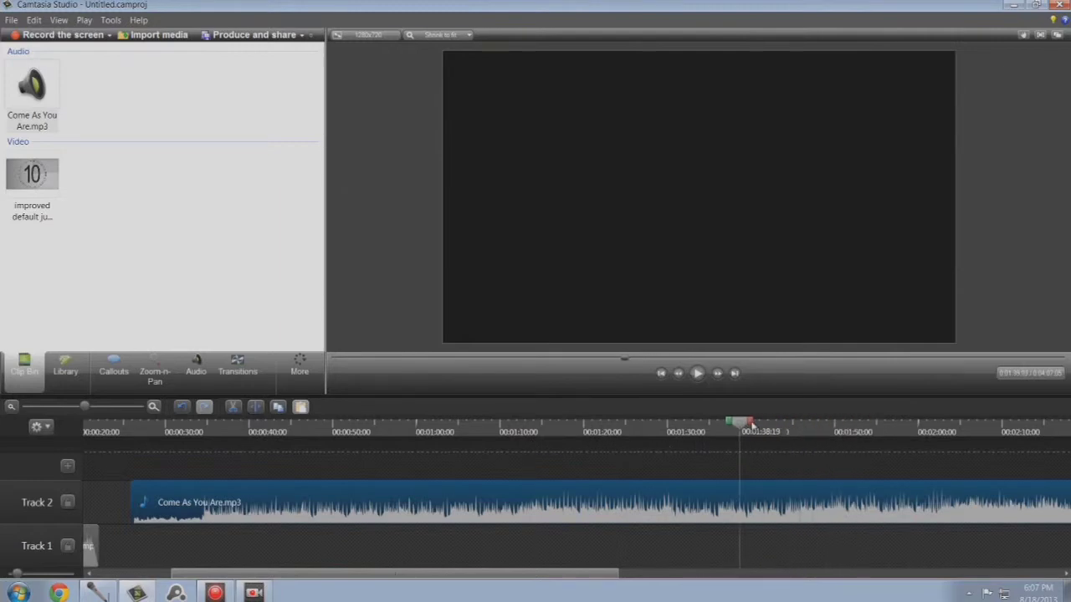
{"action": "left_click", "coordinate": [697, 374]}
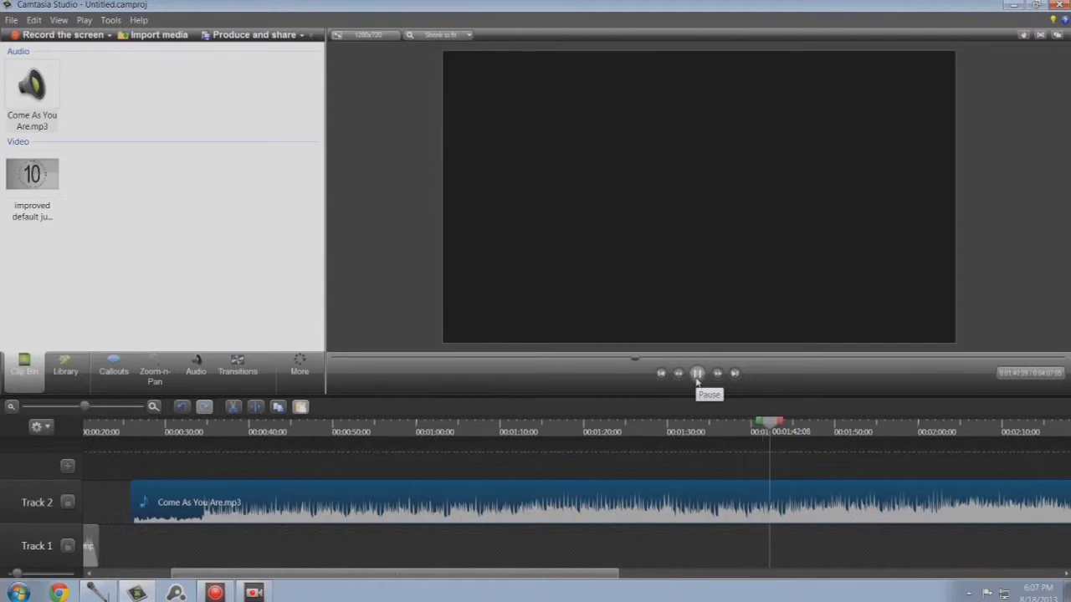
{"action": "left_click", "coordinate": [697, 376]}
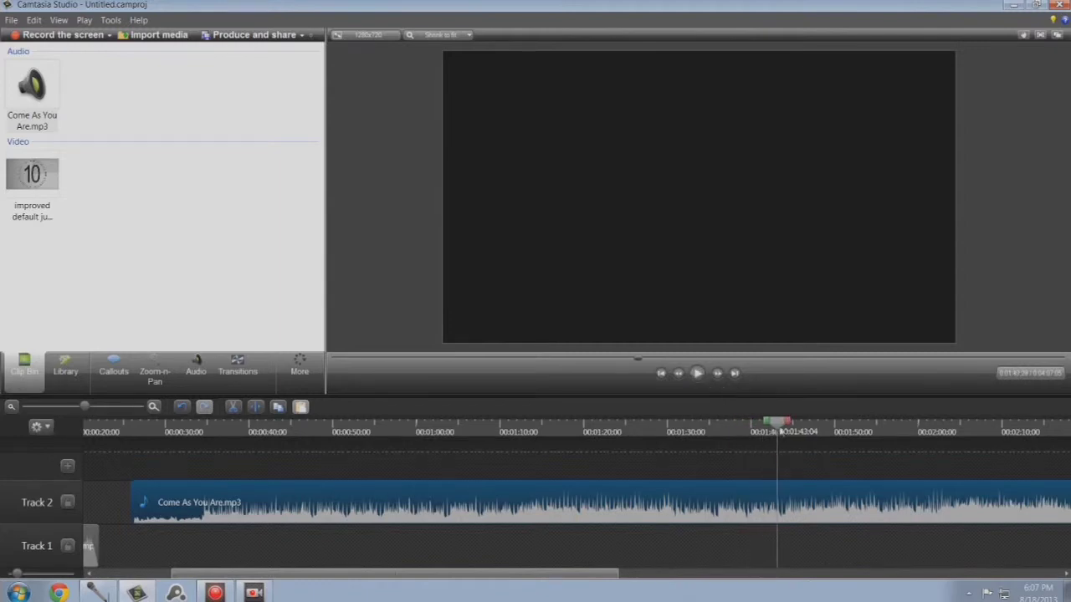
{"action": "left_click_drag", "start_coordinate": [781, 431], "coordinate": [922, 428]}
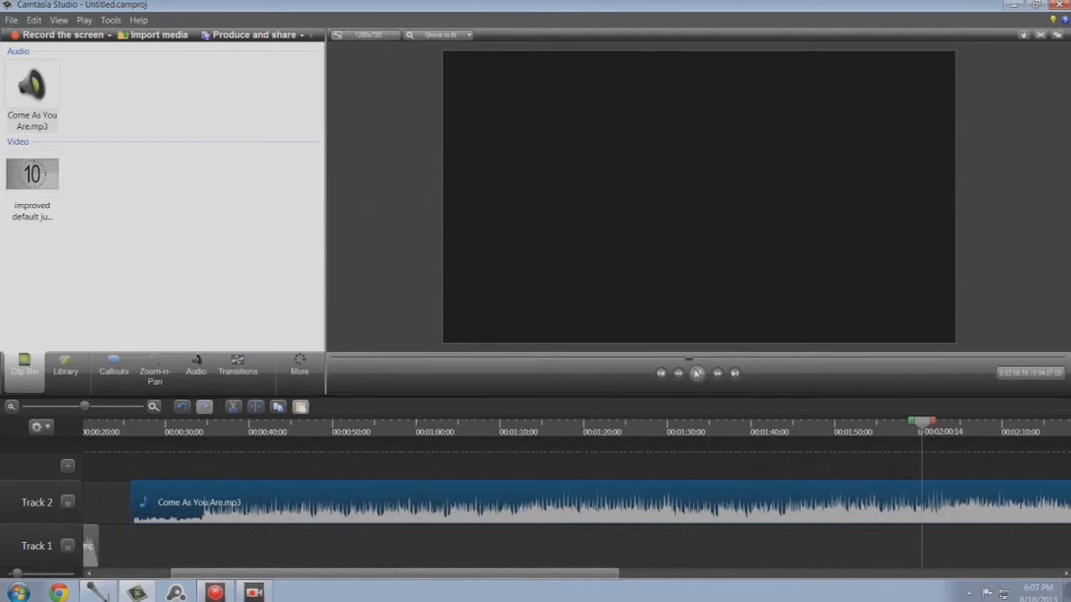
{"action": "left_click", "coordinate": [697, 374]}
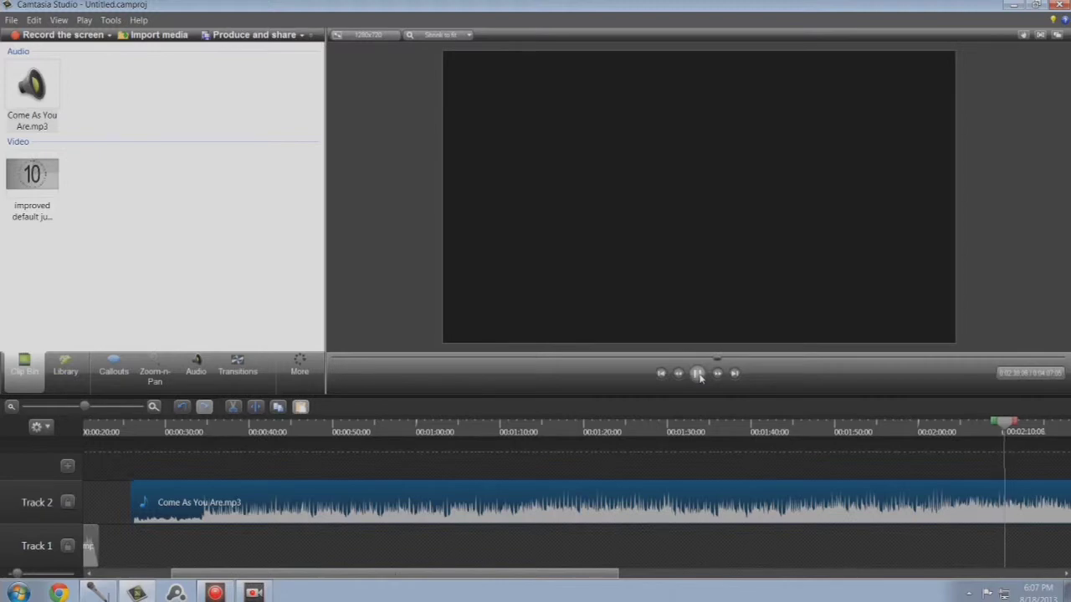
{"action": "left_click", "coordinate": [699, 375]}
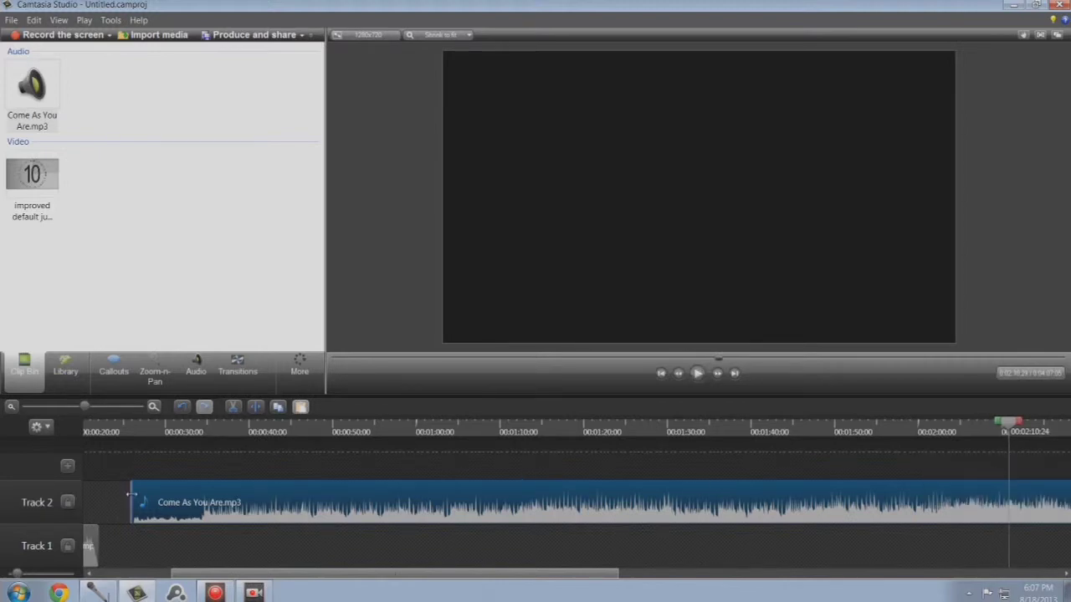
{"action": "left_click_drag", "start_coordinate": [132, 504], "coordinate": [809, 502]}
Step: Play back the trimmed song from about 2:10 and return the playhead to the clip's start at about 2:08
{"action": "left_click_drag", "start_coordinate": [496, 568], "coordinate": [747, 574]}
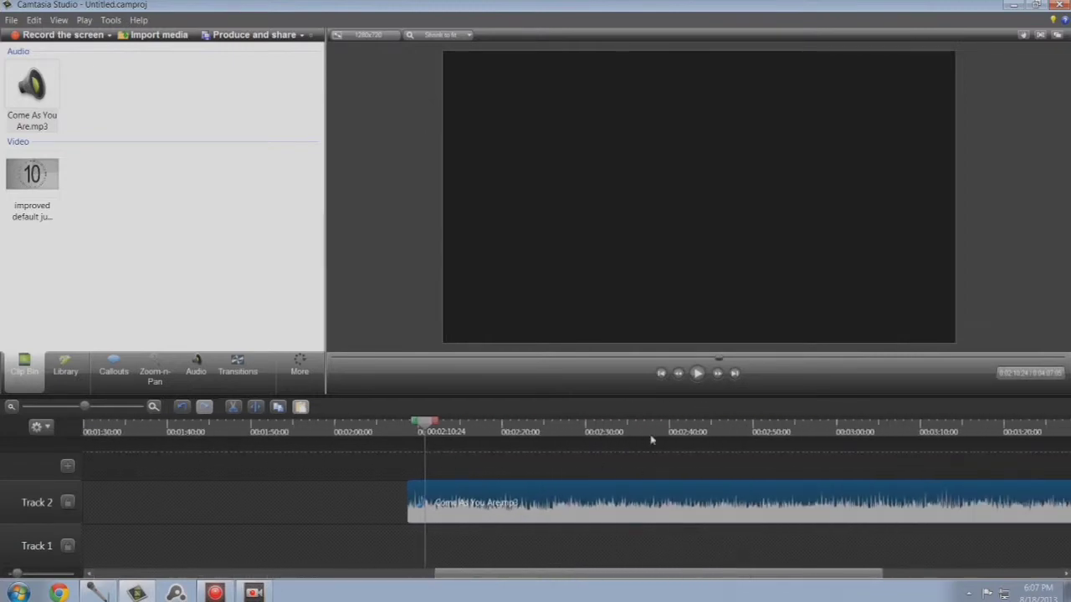
{"action": "left_click", "coordinate": [701, 381]}
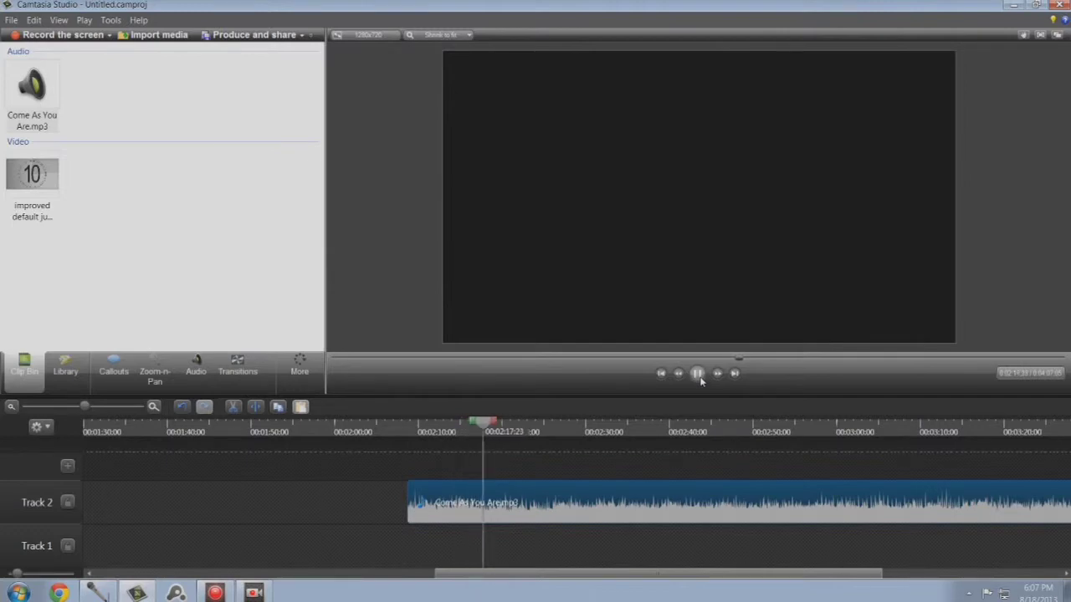
{"action": "left_click", "coordinate": [699, 375]}
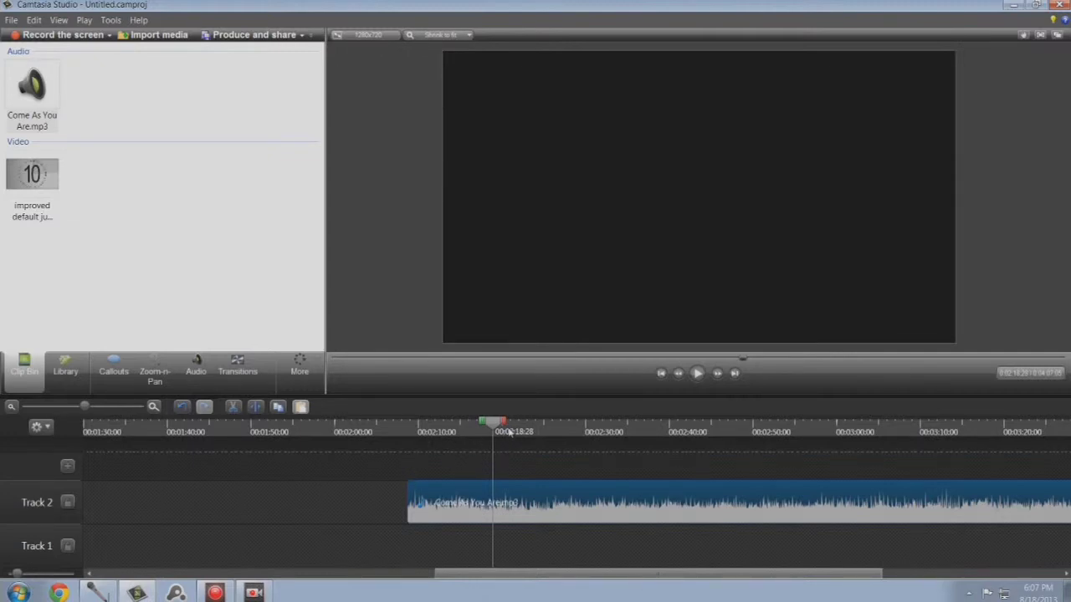
{"action": "left_click_drag", "start_coordinate": [495, 428], "coordinate": [429, 429]}
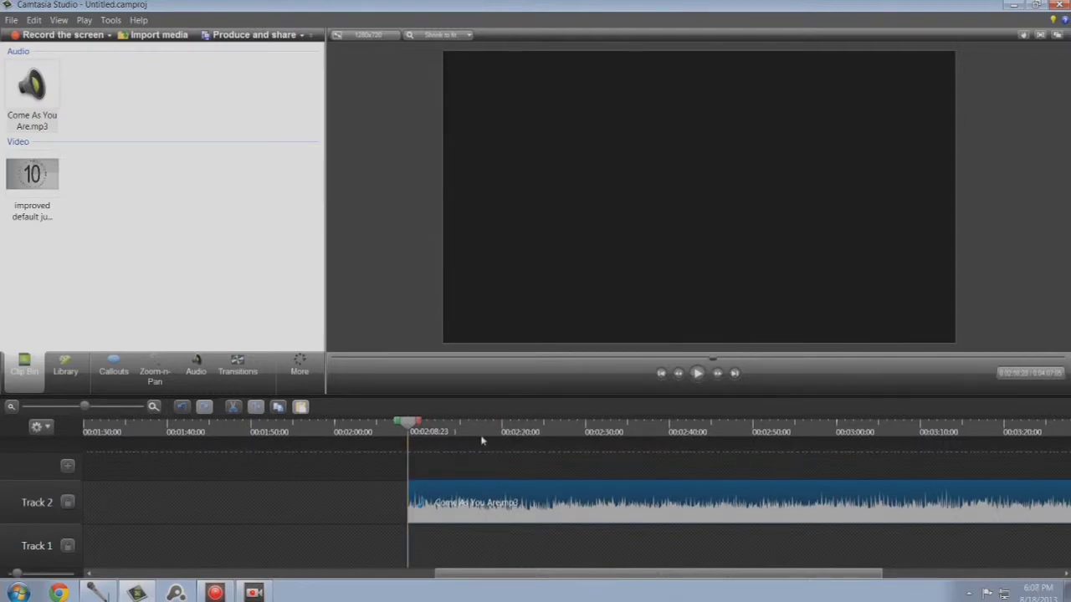
{"action": "left_click_drag", "start_coordinate": [437, 569], "coordinate": [405, 569]}
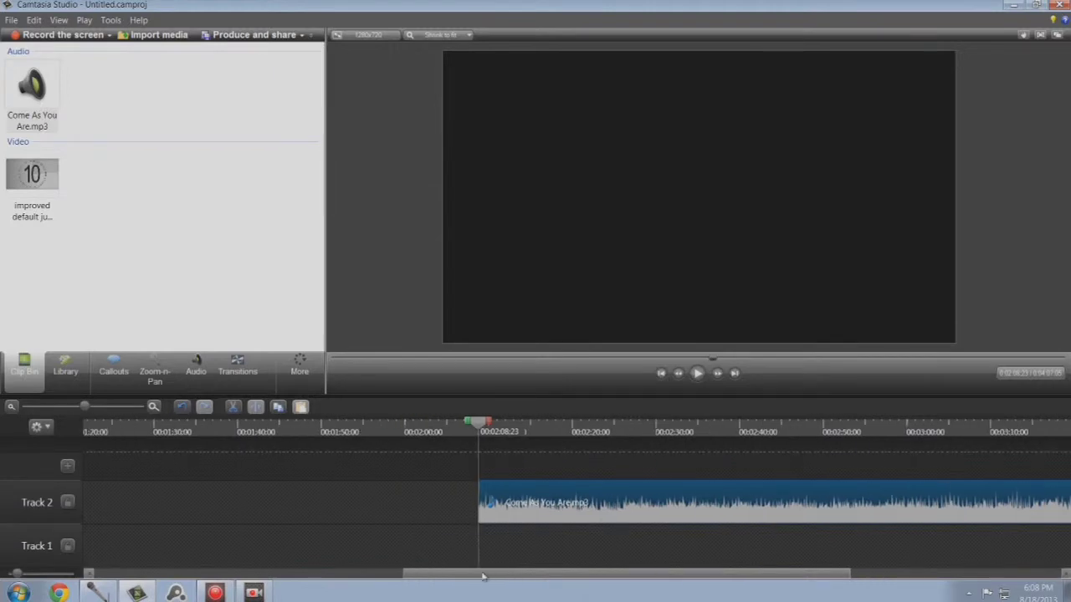
Step: Move the song clip to the start of Track 2, above the intro, and play back the timeline from the beginning
{"action": "left_click_drag", "start_coordinate": [79, 406], "coordinate": [73, 407]}
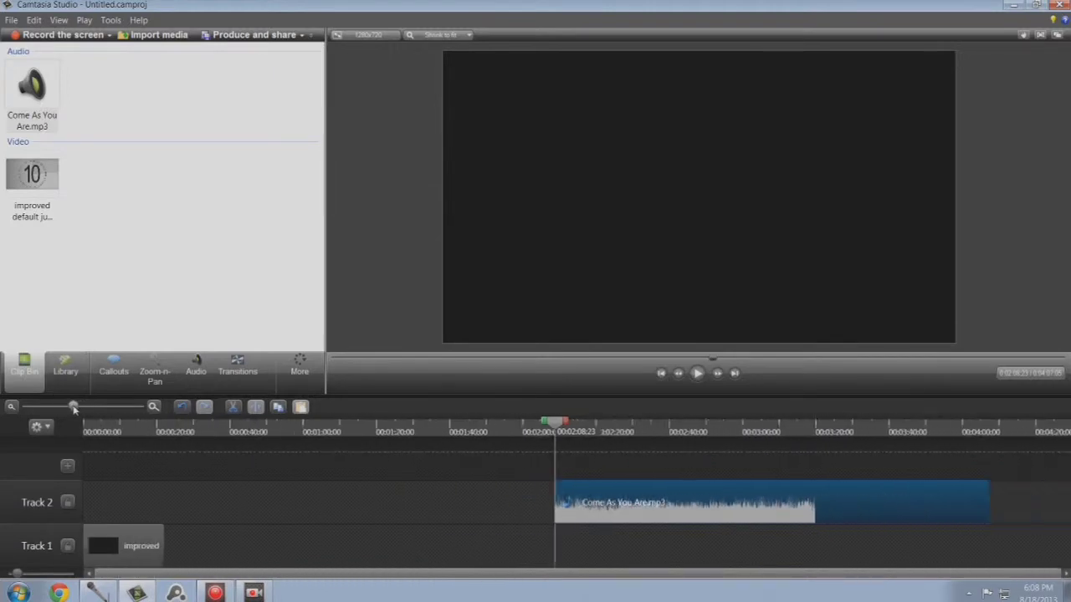
{"action": "left_click_drag", "start_coordinate": [661, 502], "coordinate": [202, 503]}
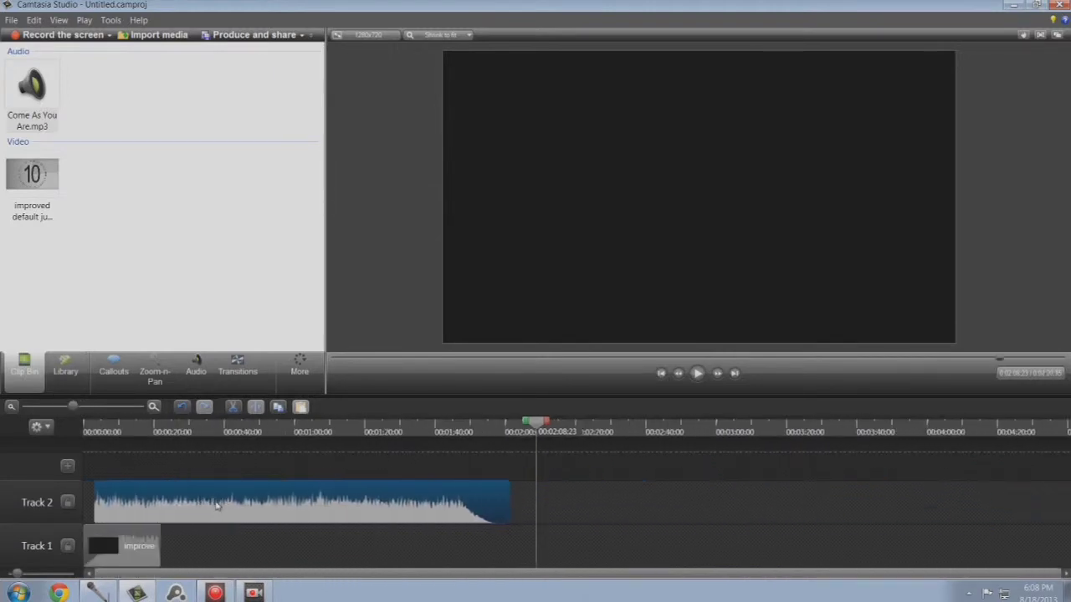
{"action": "left_click_drag", "start_coordinate": [540, 430], "coordinate": [88, 428]}
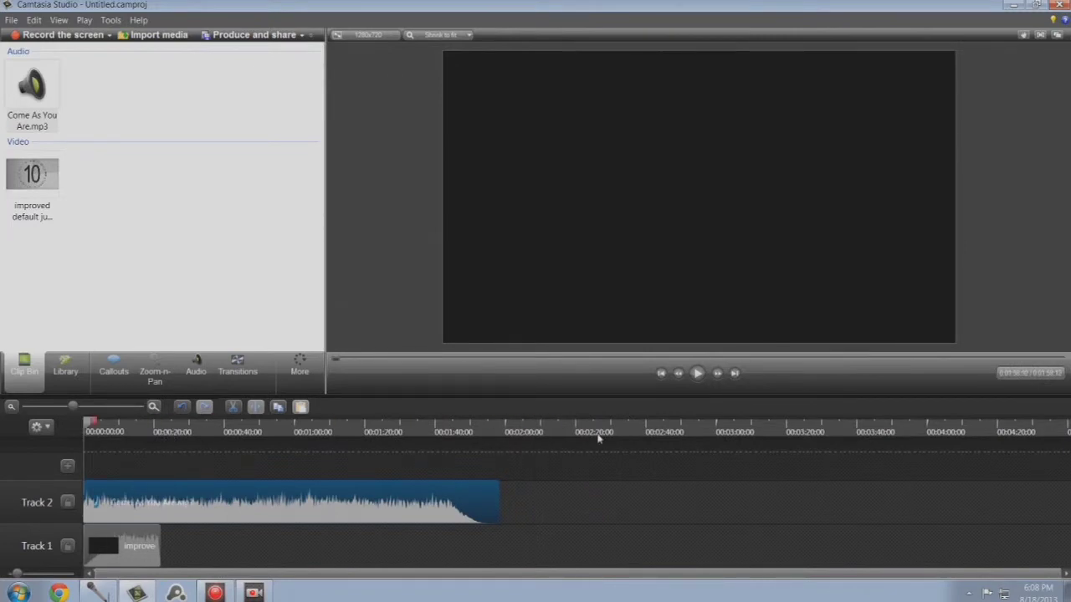
{"action": "left_click", "coordinate": [699, 376]}
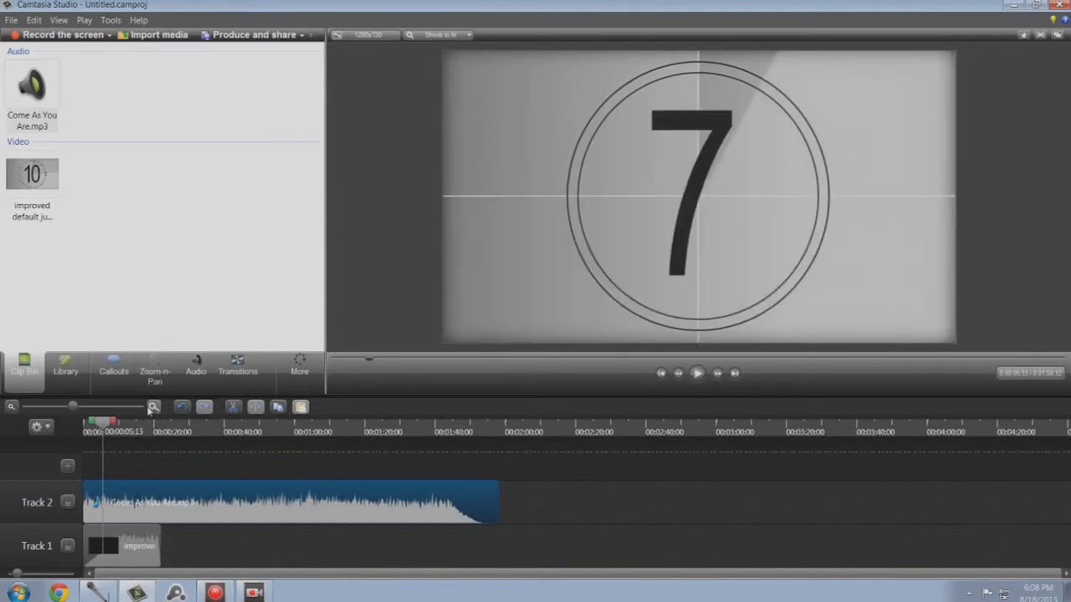
Step: Silence the audio of the intro clip on Track 1 and play back the timeline from the start
{"action": "left_click", "coordinate": [123, 547]}
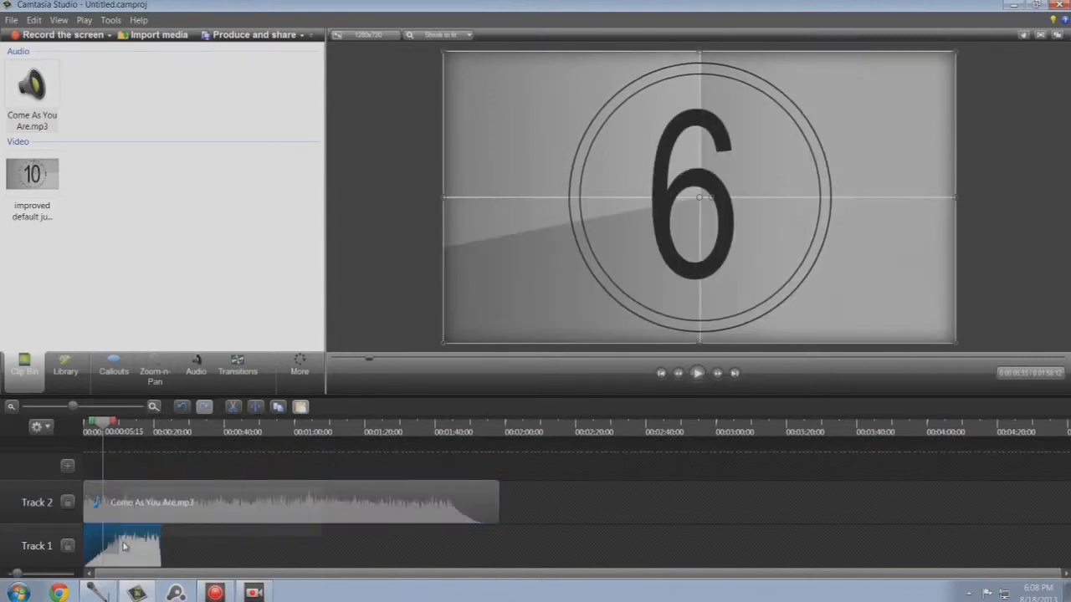
{"action": "left_click", "coordinate": [196, 368]}
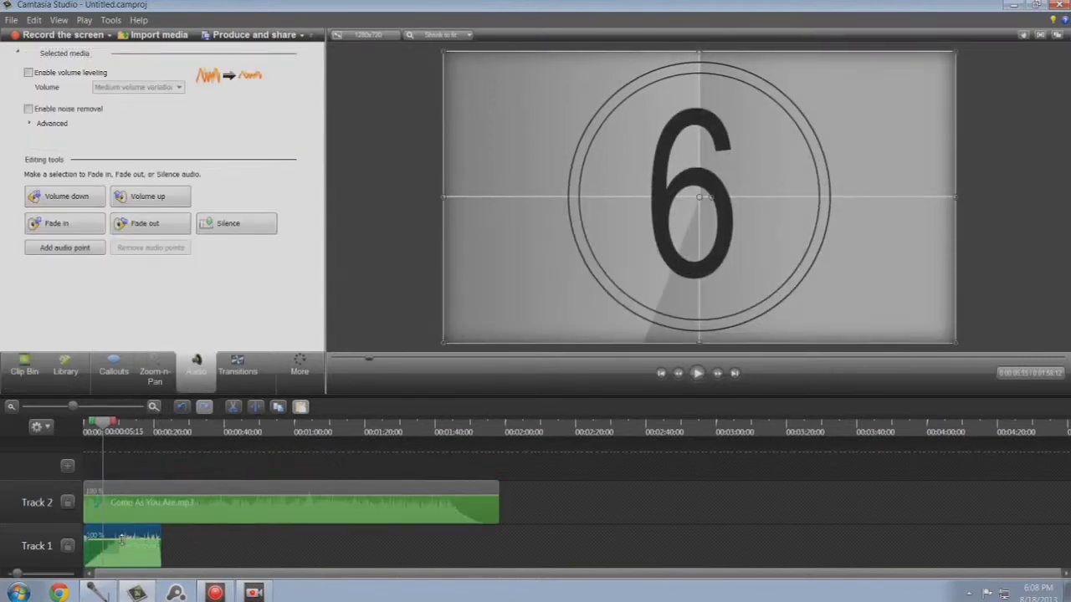
{"action": "left_click", "coordinate": [121, 540]}
{"action": "left_click_drag", "start_coordinate": [107, 424], "coordinate": [90, 425]}
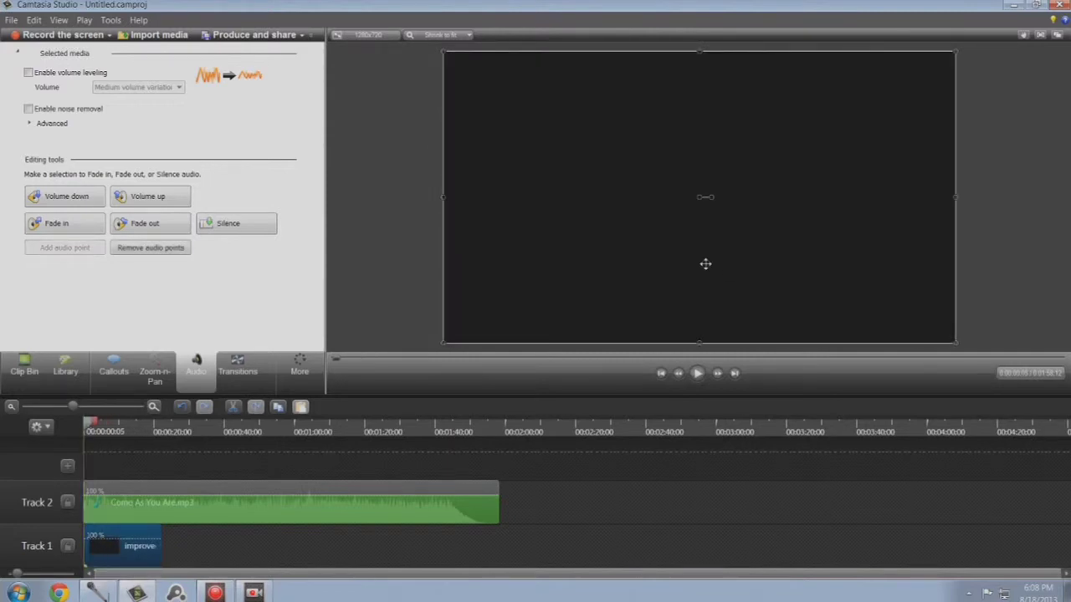
{"action": "left_click", "coordinate": [697, 374]}
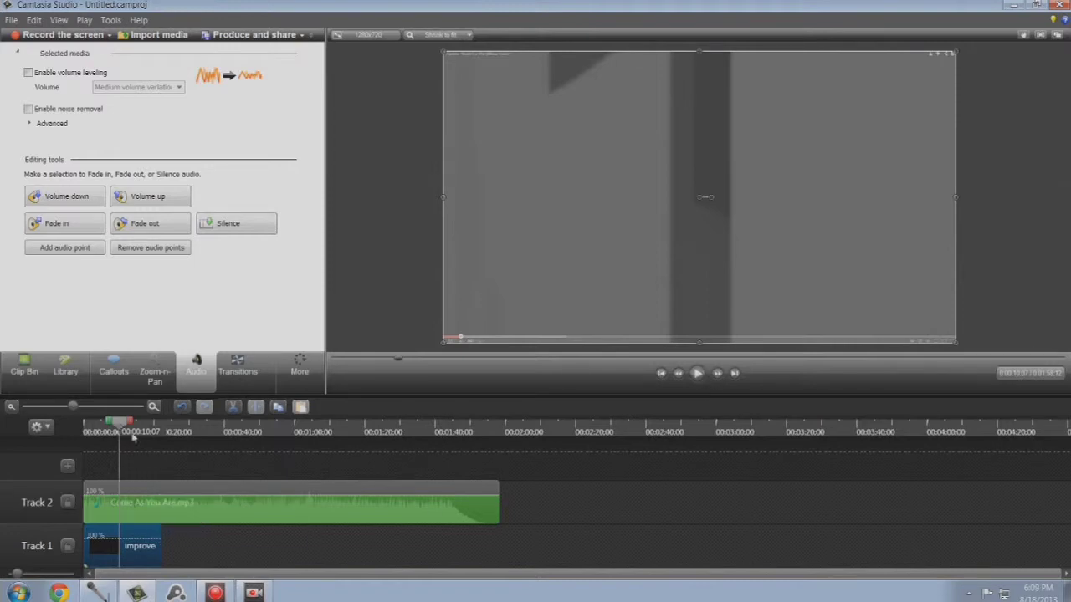
Step: Extend the start of the song clip slightly to a duration of 00:01:59:18 and place it at the start of Track 2
{"action": "left_click", "coordinate": [171, 490]}
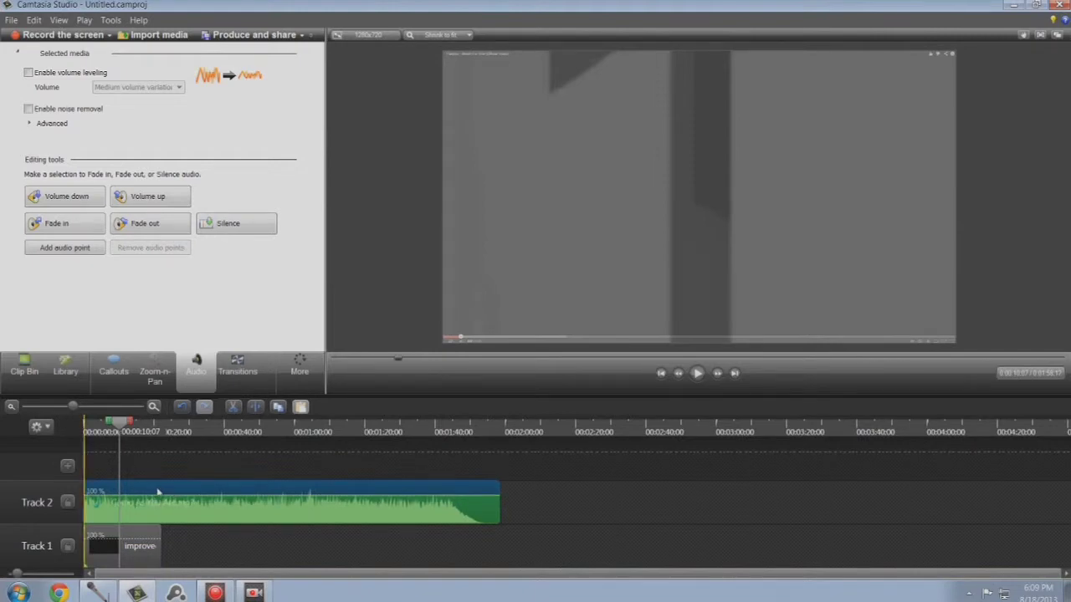
{"action": "key", "text": "ctrl+Home"}
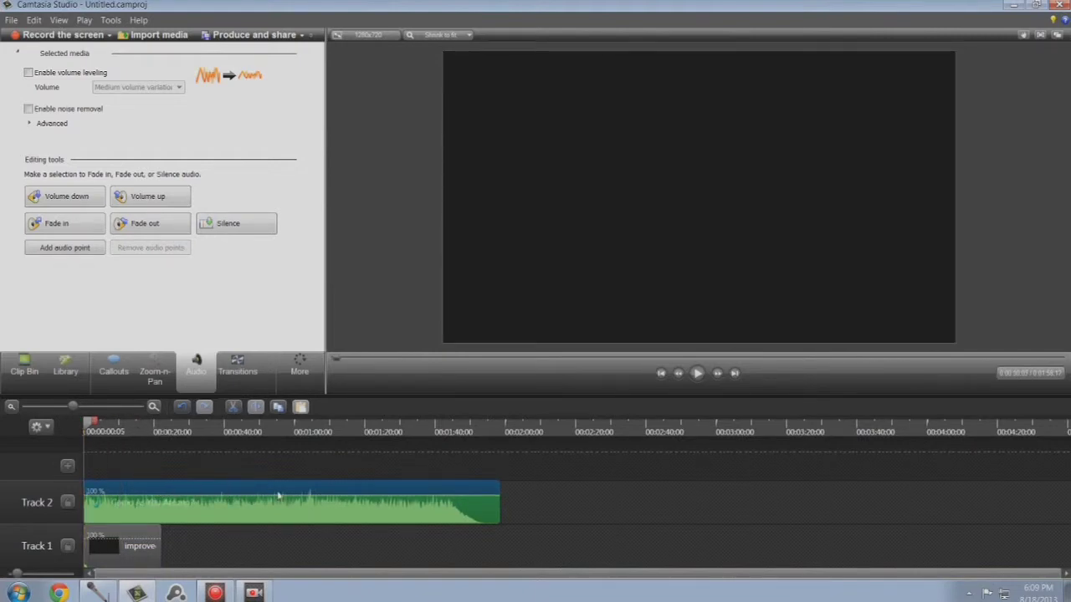
{"action": "left_click_drag", "start_coordinate": [209, 488], "coordinate": [381, 488]}
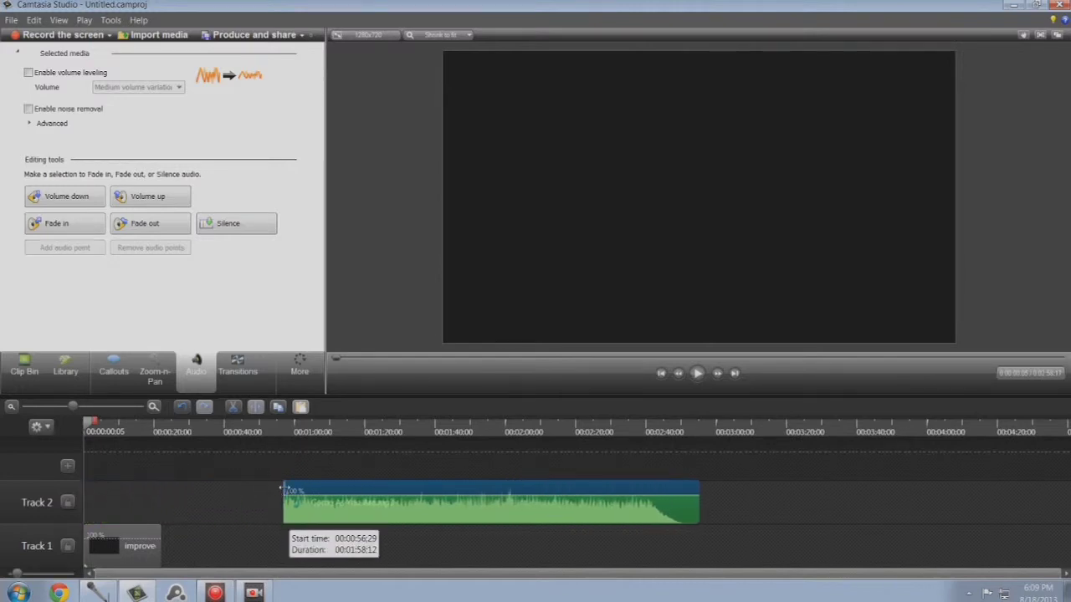
{"action": "left_click_drag", "start_coordinate": [282, 490], "coordinate": [280, 489]}
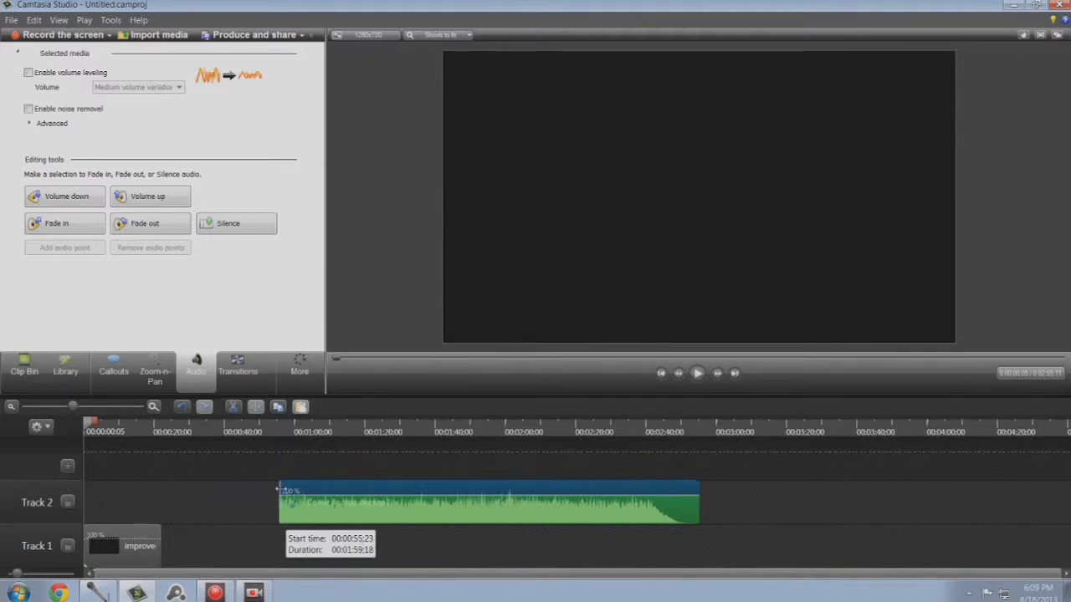
{"action": "left_click_drag", "start_coordinate": [477, 492], "coordinate": [240, 493]}
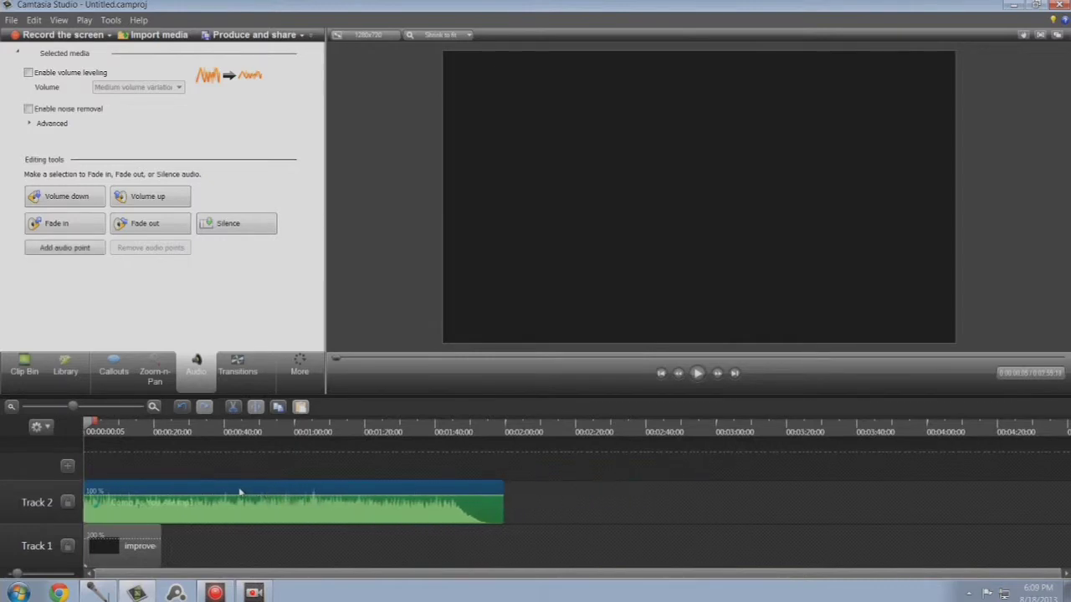
Step: Play back the intro with the adjusted song from the start to just past the intro's end
{"action": "left_click", "coordinate": [697, 377]}
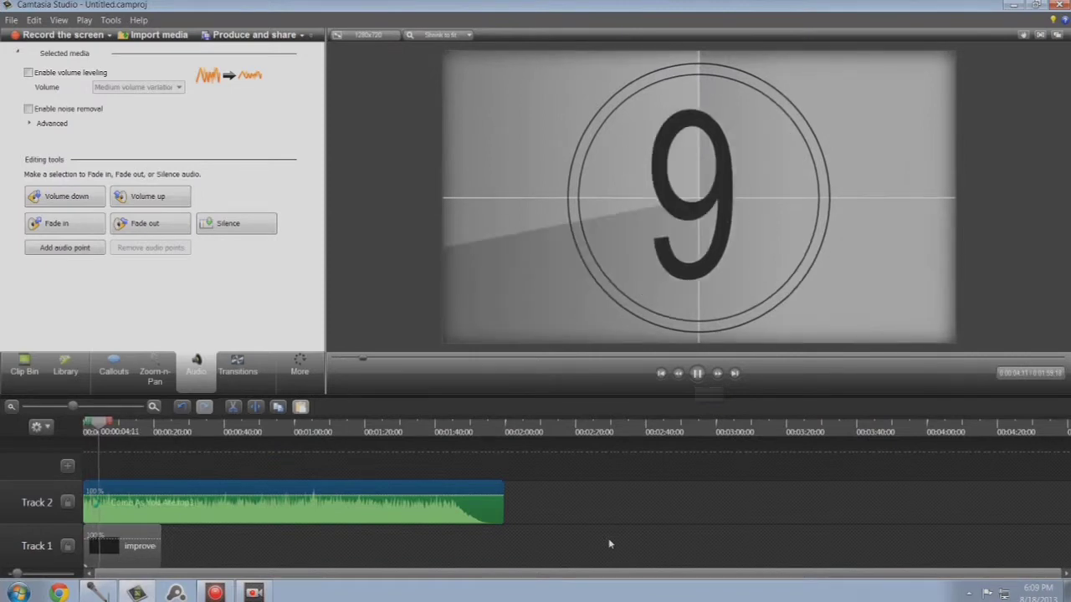
{"action": "left_click", "coordinate": [697, 374]}
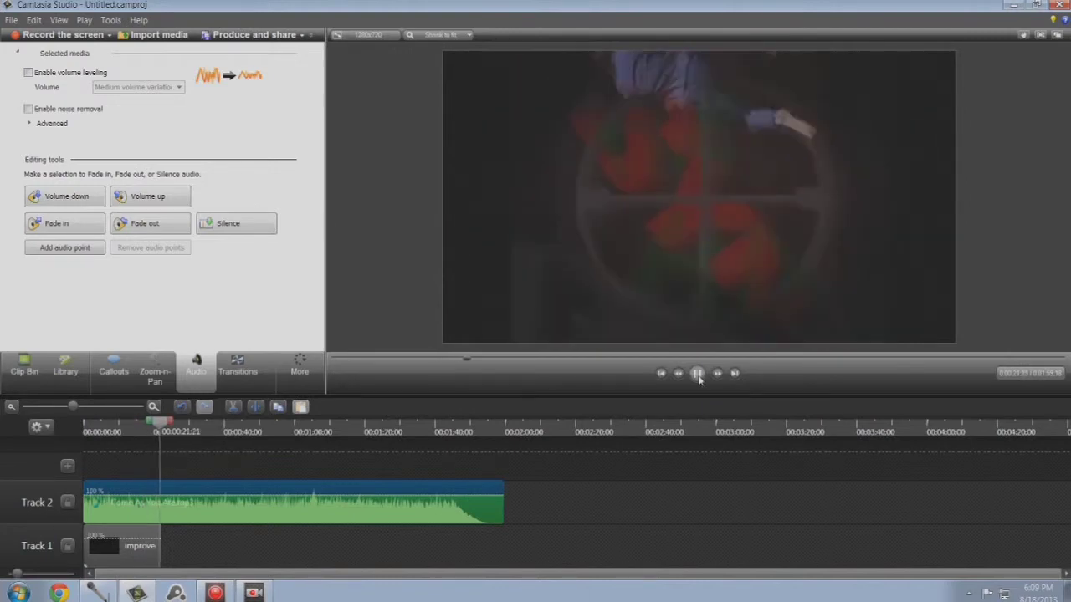
{"action": "left_click", "coordinate": [698, 376]}
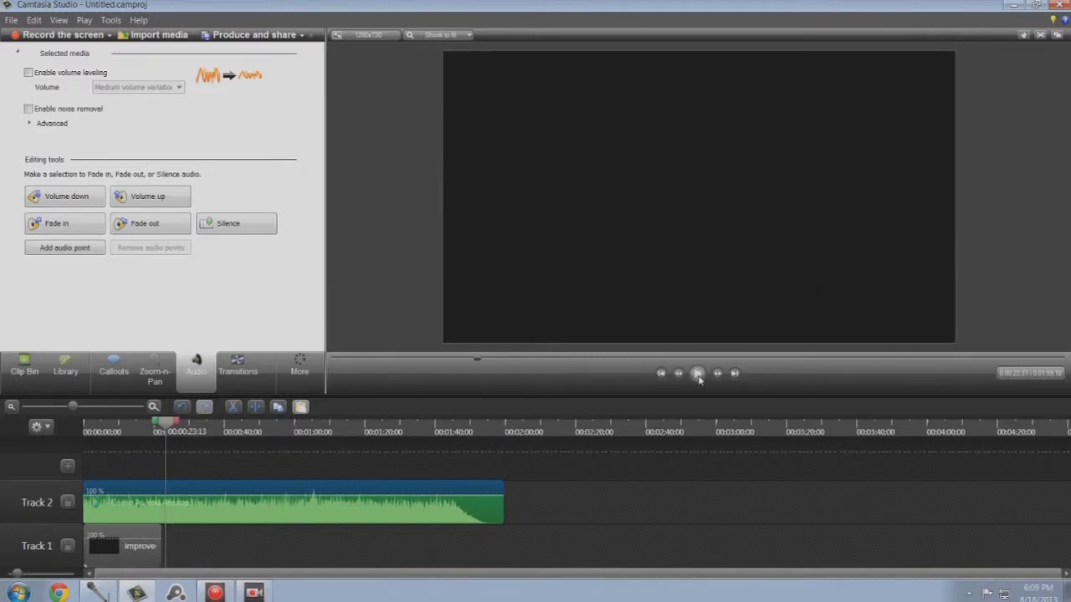
Step: Trim the end of the song clip to the intro's end at 00:00:22:08 and return the playhead to the start
{"action": "left_click_drag", "start_coordinate": [165, 427], "coordinate": [162, 428]}
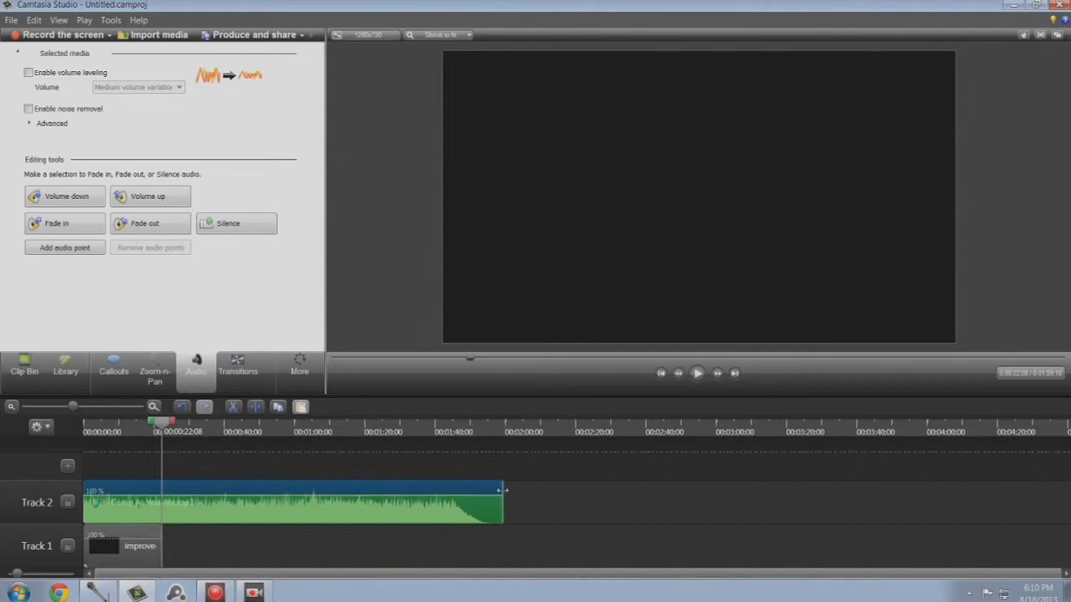
{"action": "left_click_drag", "start_coordinate": [502, 489], "coordinate": [164, 490]}
{"action": "left_click_drag", "start_coordinate": [162, 430], "coordinate": [88, 430]}
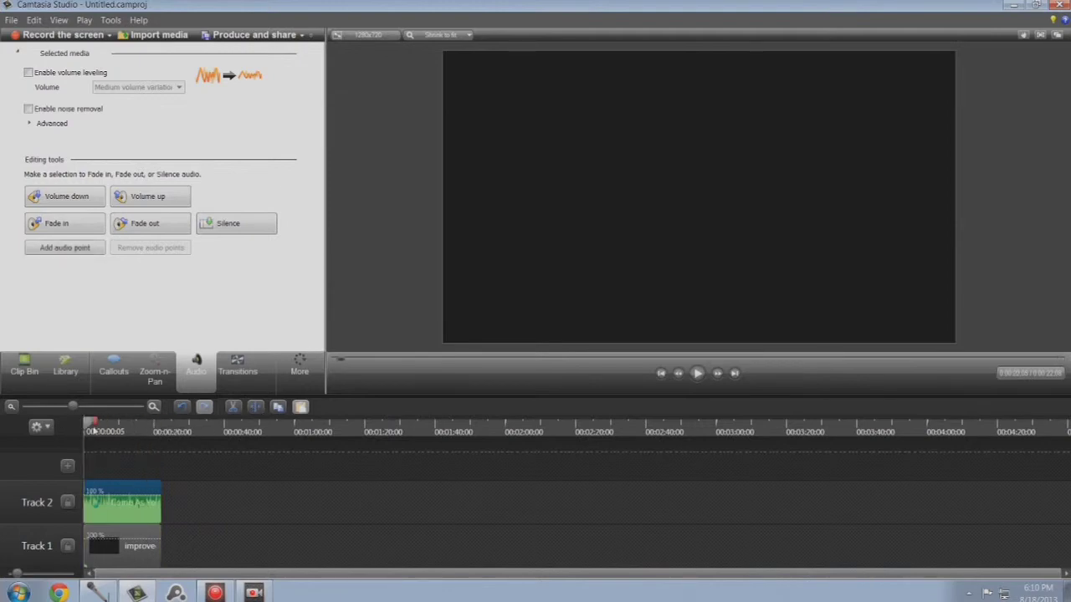
Step: Add a fade-in to the song clip, stretch it until about 0:13, and play back the whole intro
{"action": "left_click", "coordinate": [61, 221]}
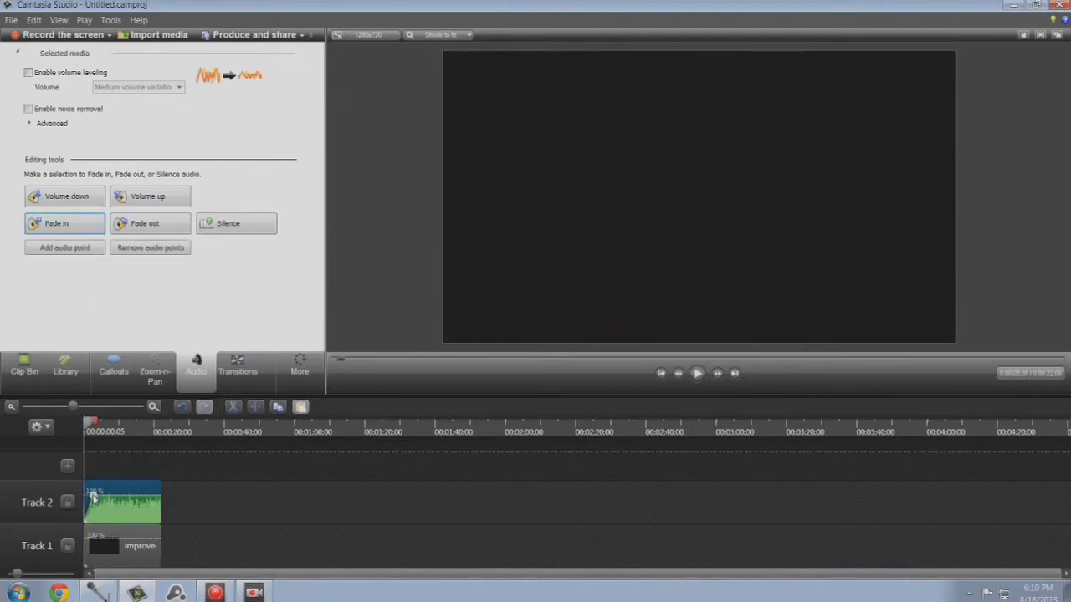
{"action": "left_click_drag", "start_coordinate": [94, 498], "coordinate": [143, 493]}
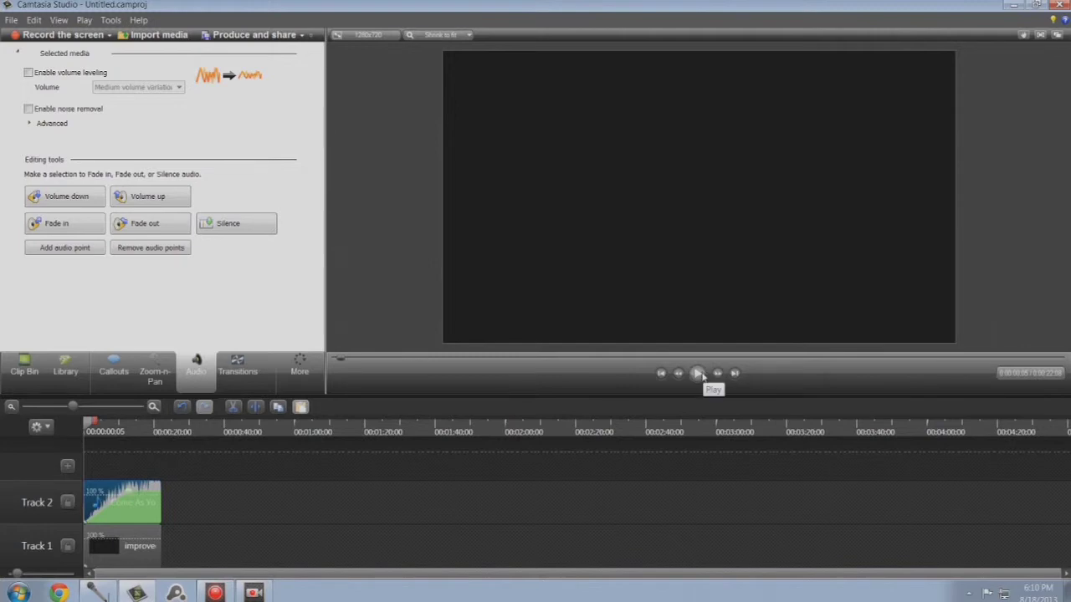
{"action": "left_click", "coordinate": [697, 374]}
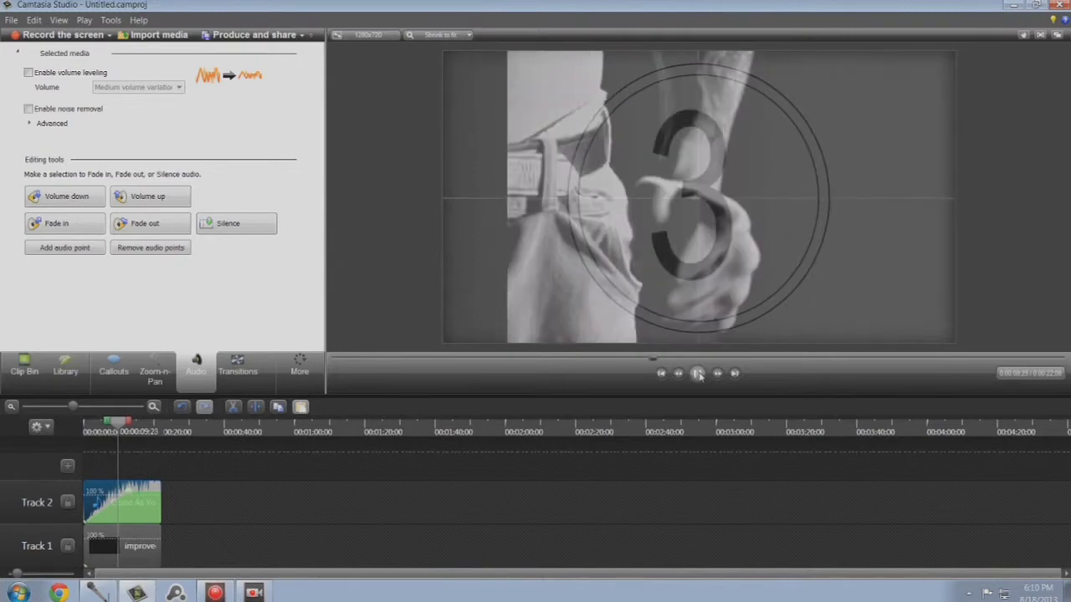
{"action": "left_click", "coordinate": [697, 374]}
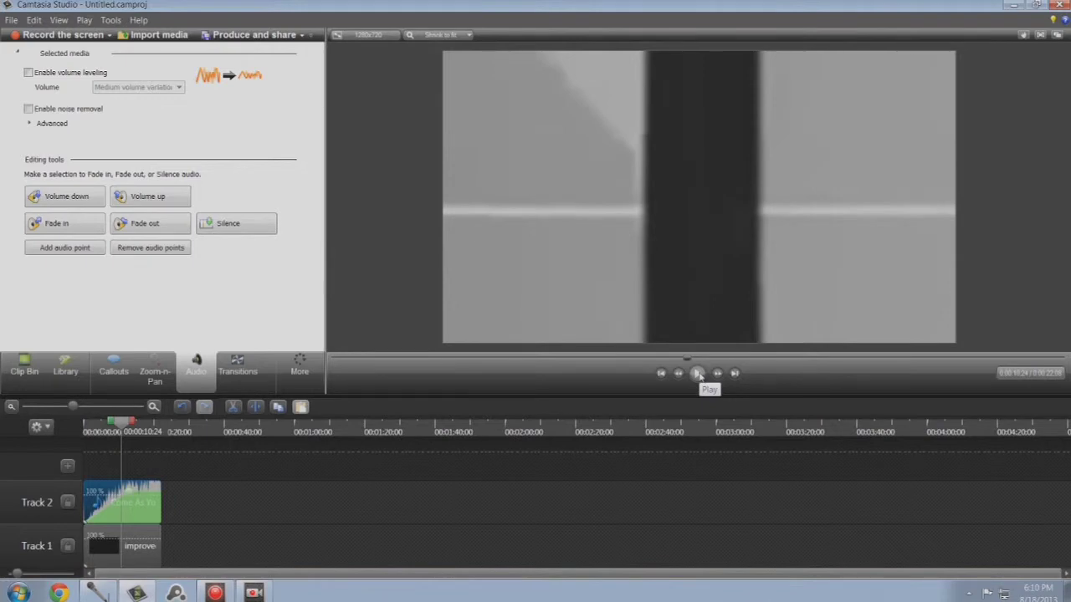
{"action": "left_click", "coordinate": [698, 374]}
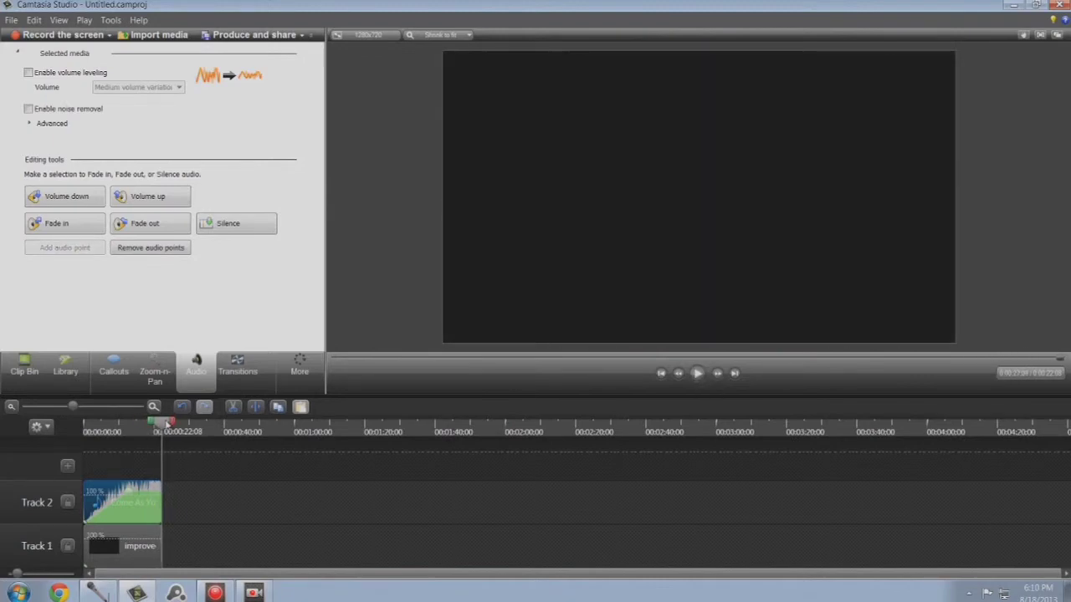
Step: Add a fade-out to the end of the song clip, shift its start slightly later, and replay the intro from the beginning
{"action": "left_click_drag", "start_coordinate": [166, 425], "coordinate": [149, 428]}
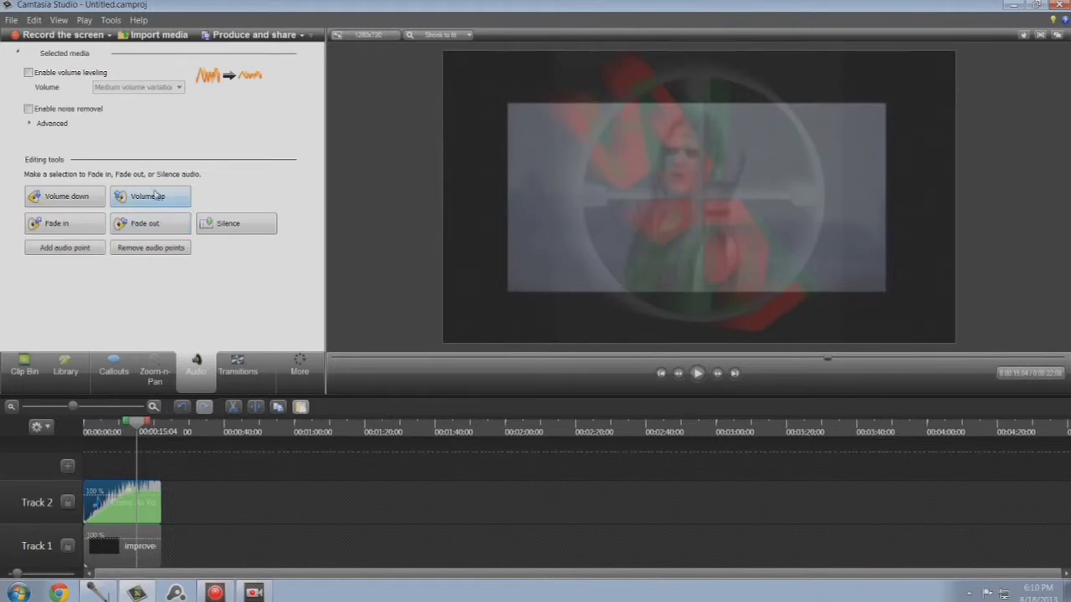
{"action": "left_click", "coordinate": [155, 225]}
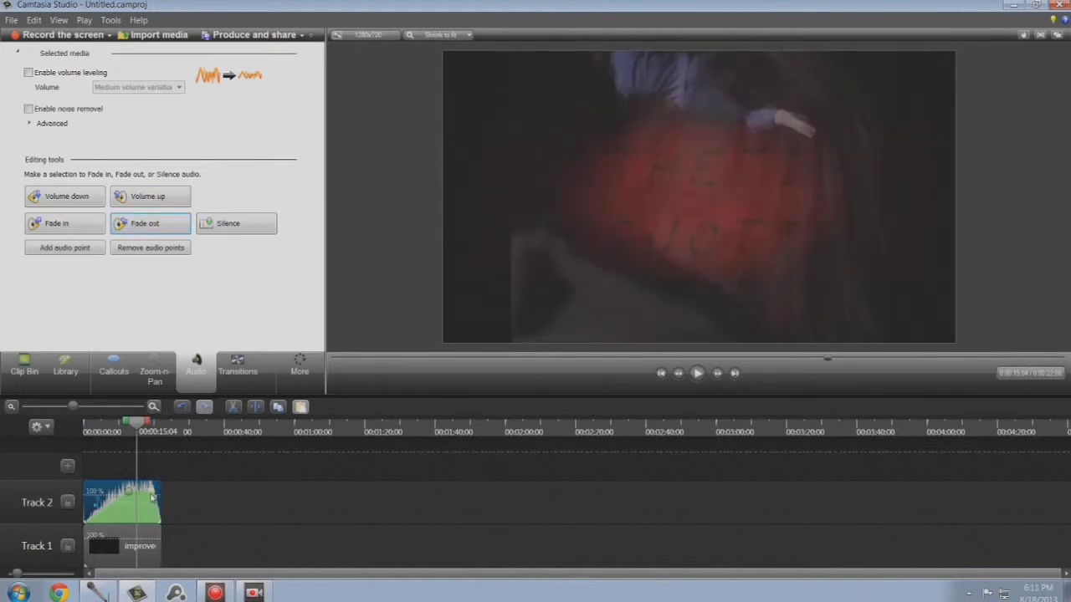
{"action": "left_click", "coordinate": [151, 497]}
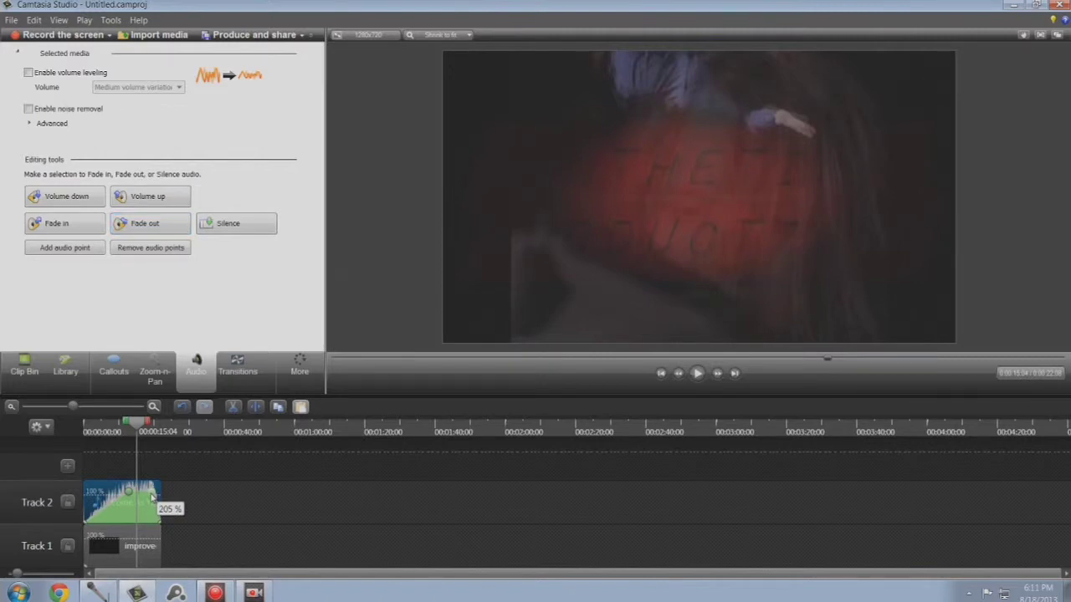
{"action": "left_click_drag", "start_coordinate": [151, 497], "coordinate": [154, 499]}
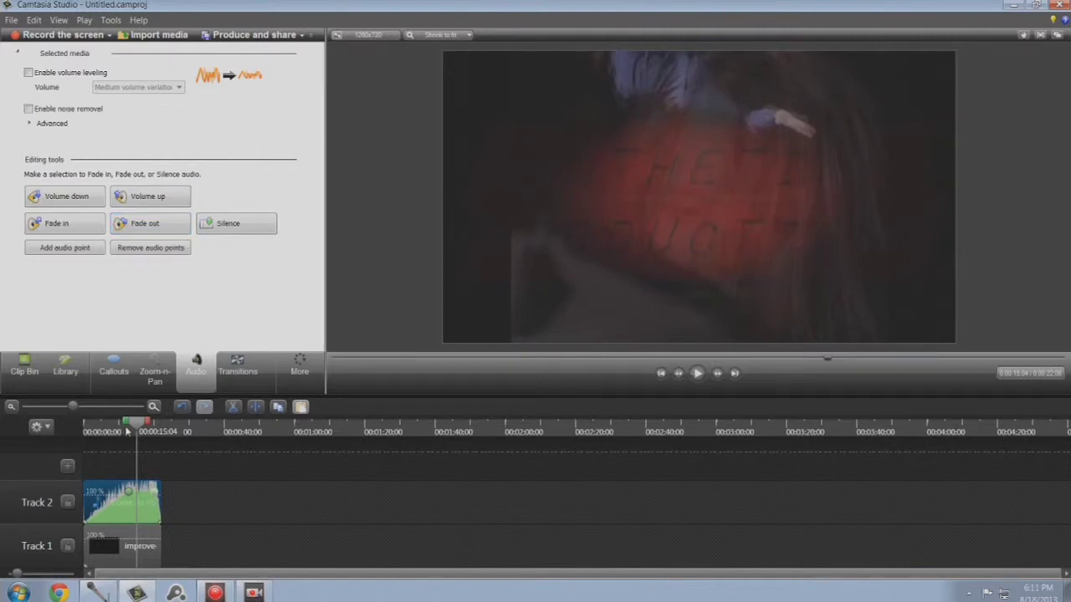
{"action": "left_click_drag", "start_coordinate": [138, 427], "coordinate": [88, 427]}
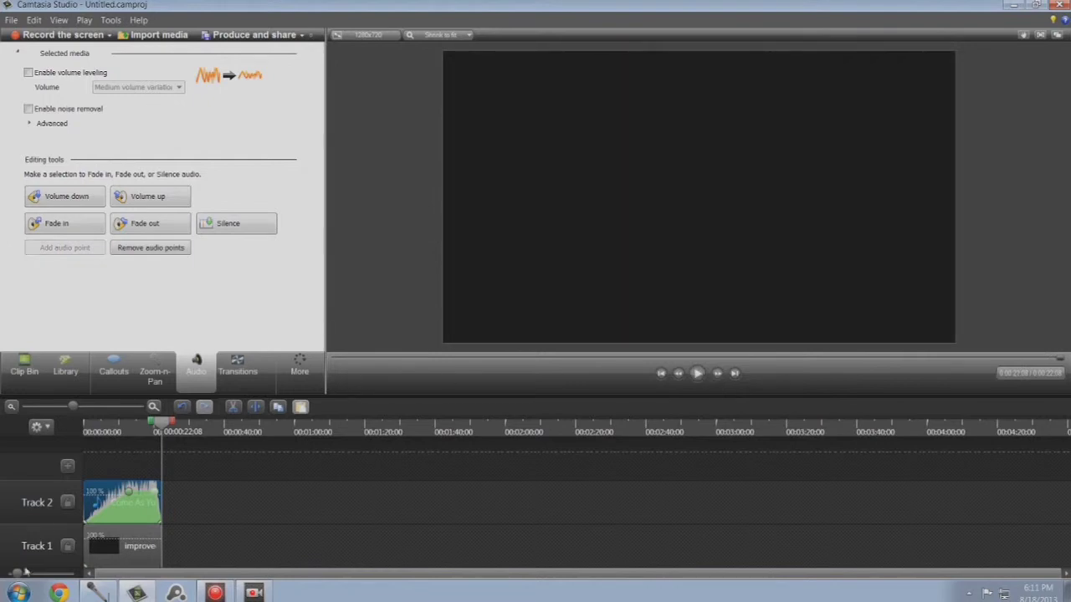
Step: Start producing the video with Custom production settings and continue to the file format choice
{"action": "left_click", "coordinate": [301, 37]}
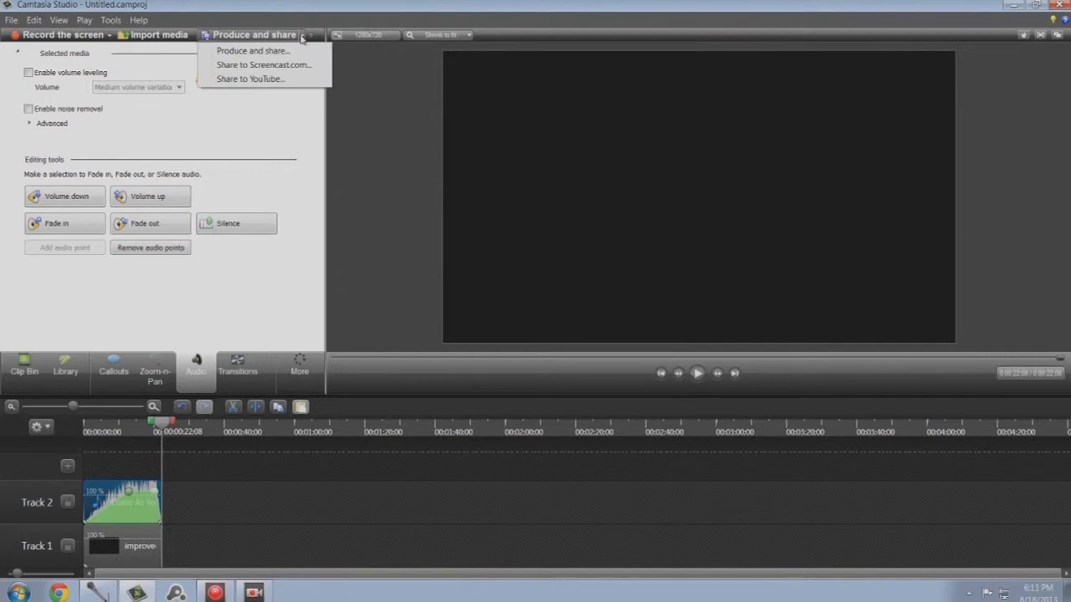
{"action": "left_click", "coordinate": [259, 55]}
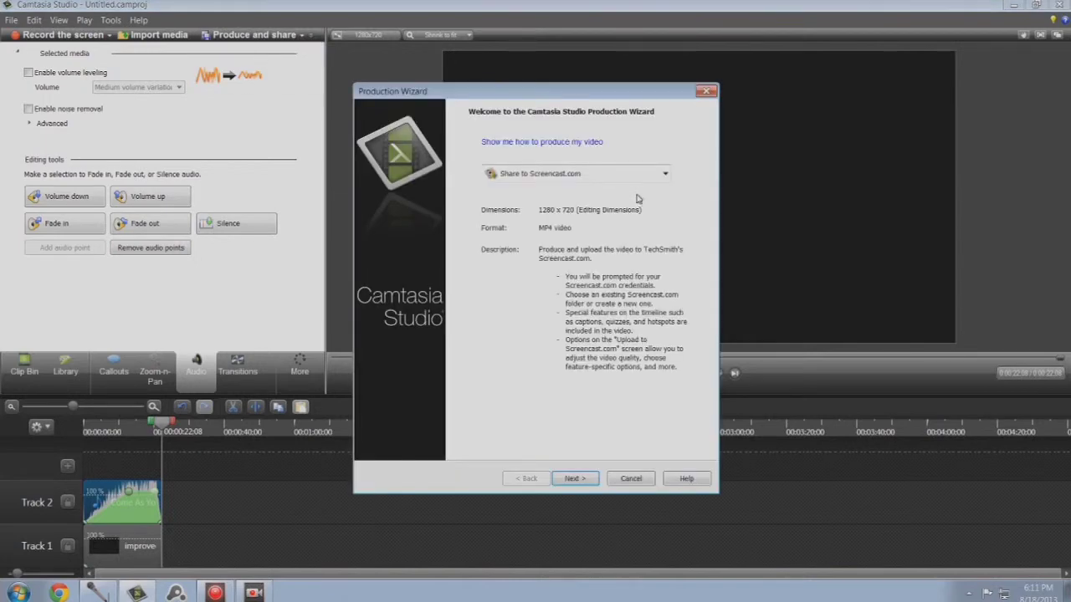
{"action": "left_click", "coordinate": [665, 175]}
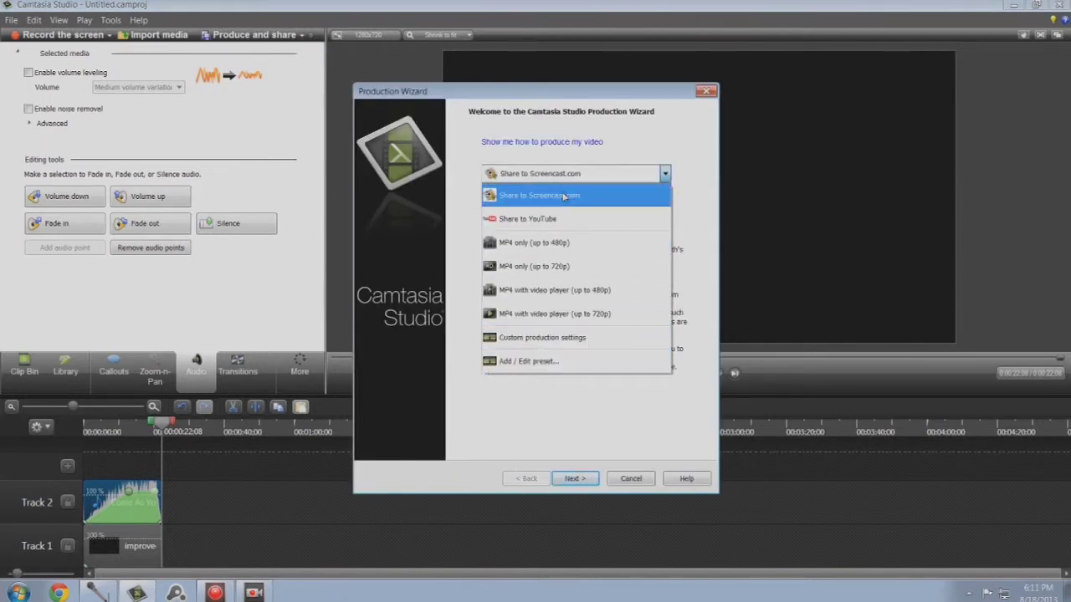
{"action": "left_click", "coordinate": [654, 142]}
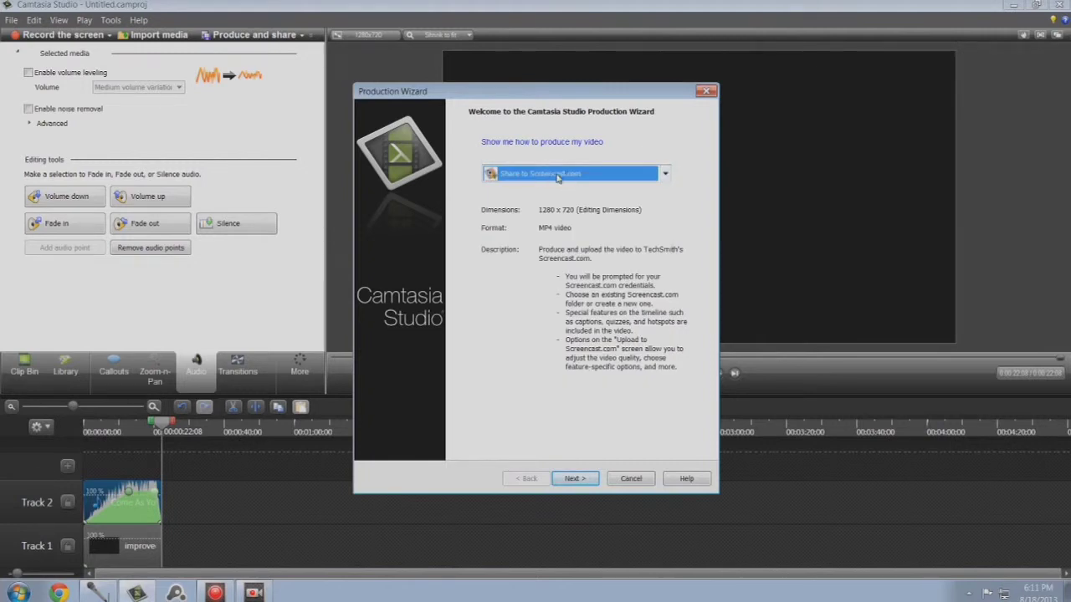
{"action": "left_click", "coordinate": [654, 181]}
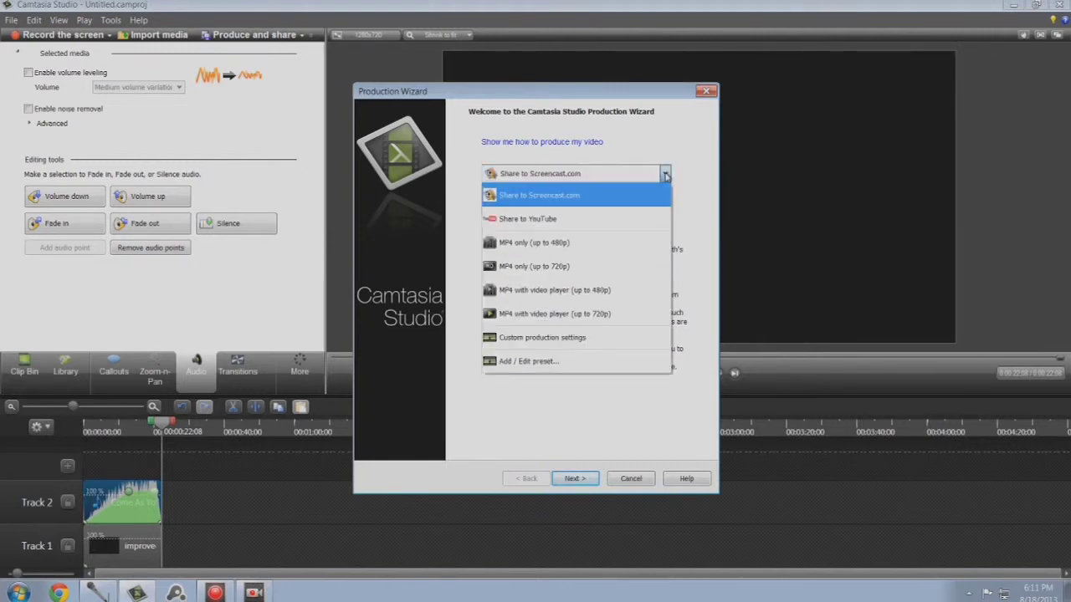
{"action": "left_click", "coordinate": [522, 335]}
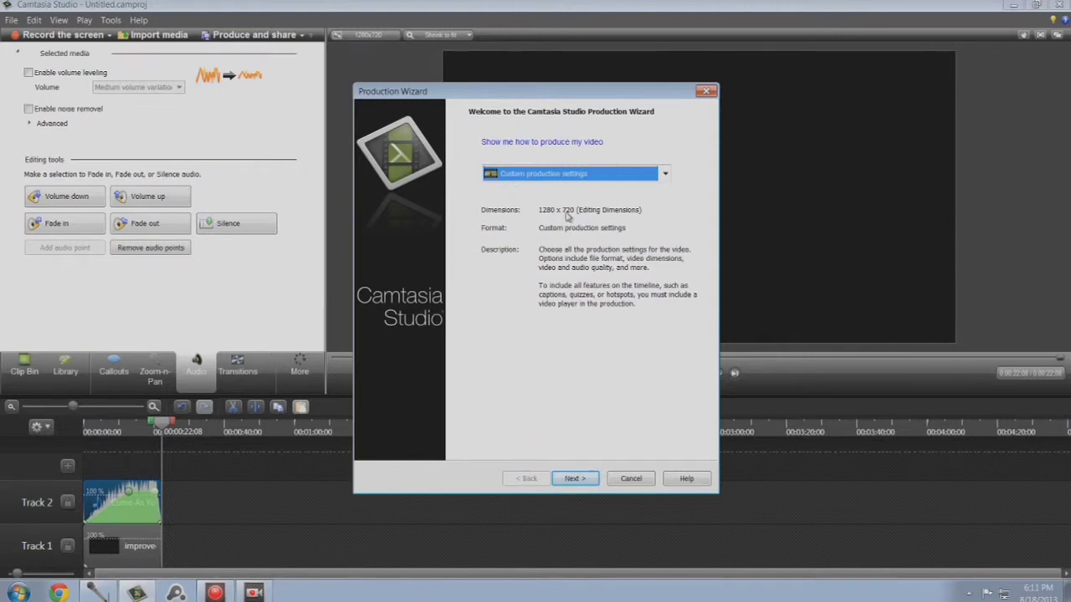
{"action": "left_click", "coordinate": [575, 482]}
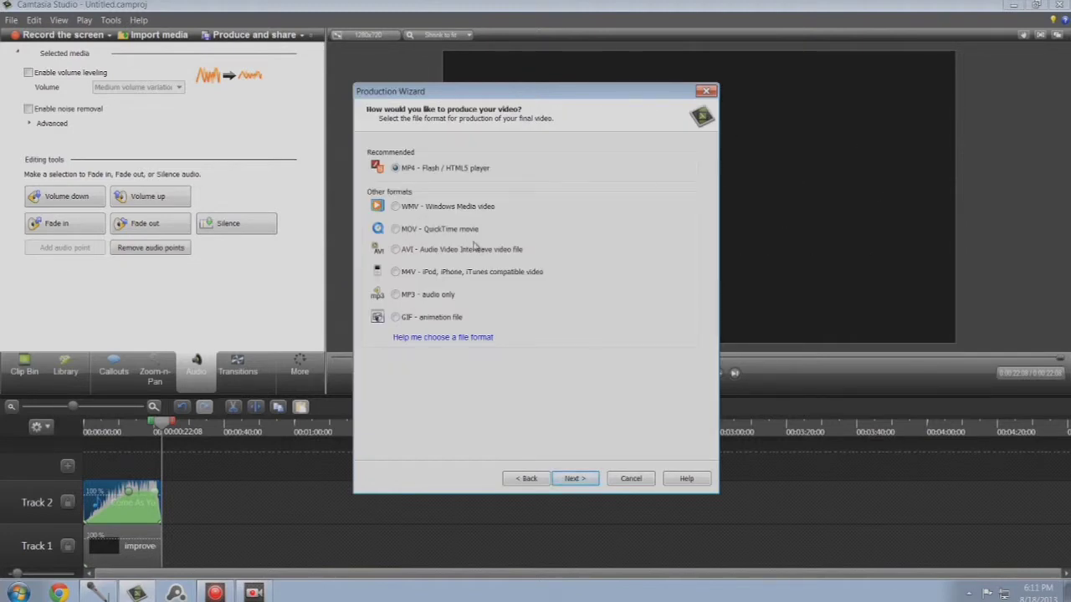
Step: Accept the MP4 - Flash / HTML5 player format and the default player and video options, continuing to the output file settings
{"action": "left_click", "coordinate": [583, 483]}
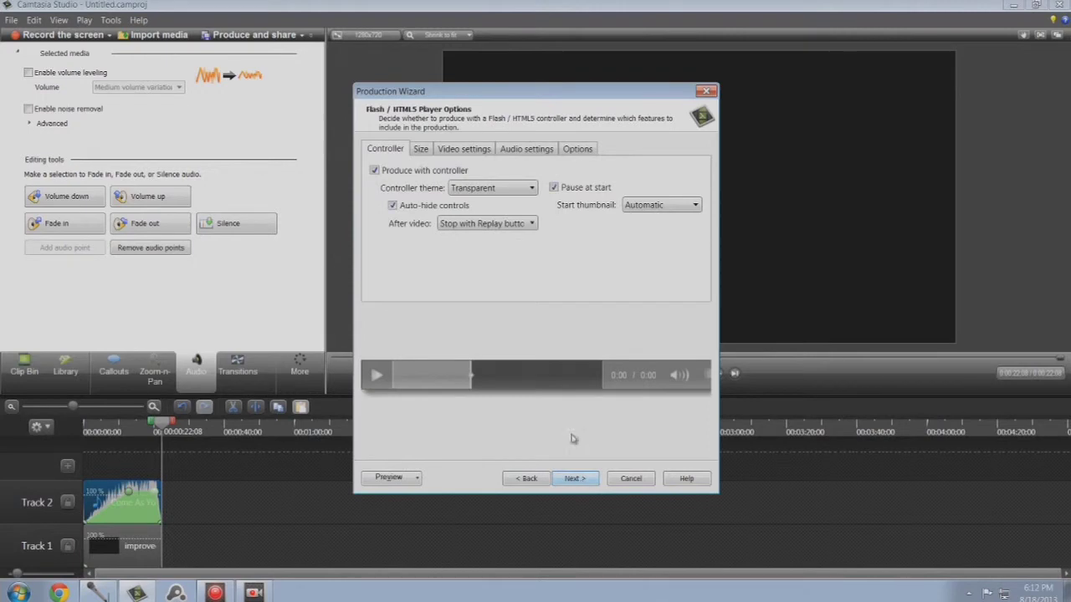
{"action": "left_click", "coordinate": [576, 485]}
{"action": "left_click", "coordinate": [576, 485]}
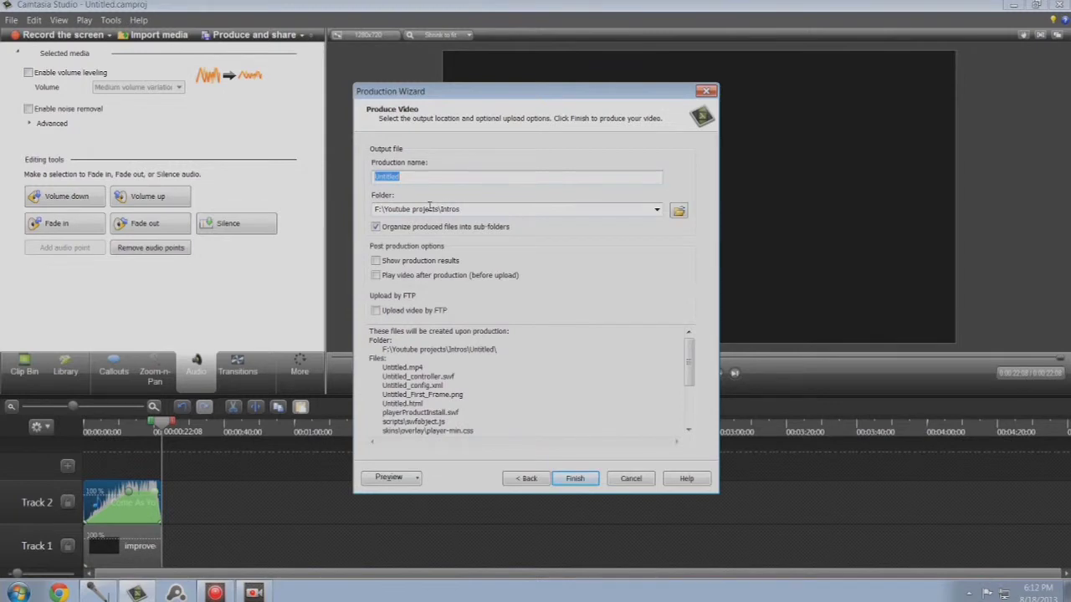
Step: Name the production "Come as You Are" and render it to the F:\Youtube projects\Intros folder
{"action": "type", "text": "Come as "}
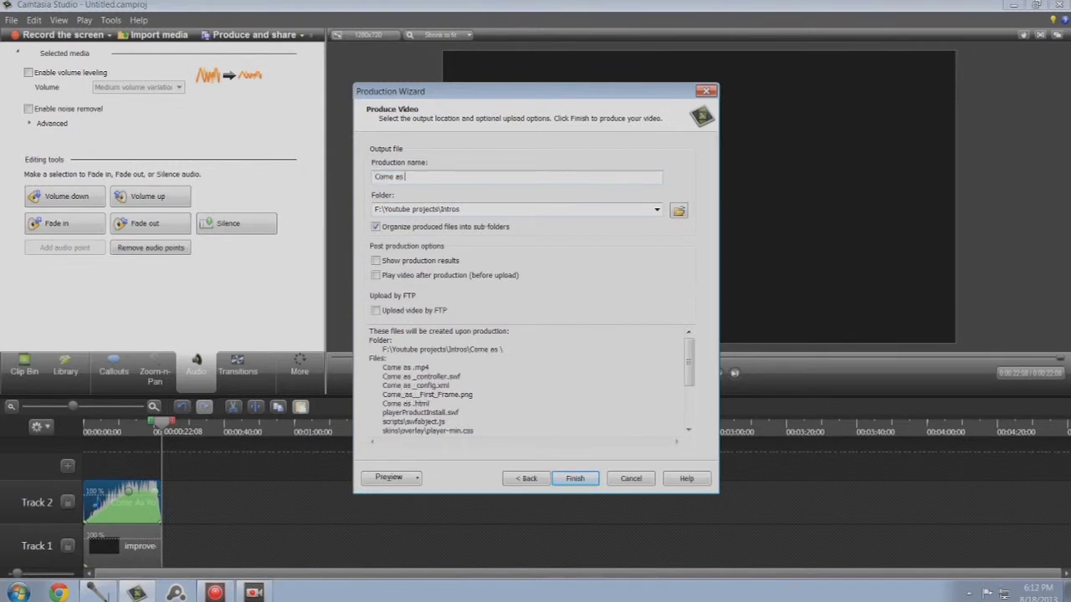
{"action": "type", "text": "You "}
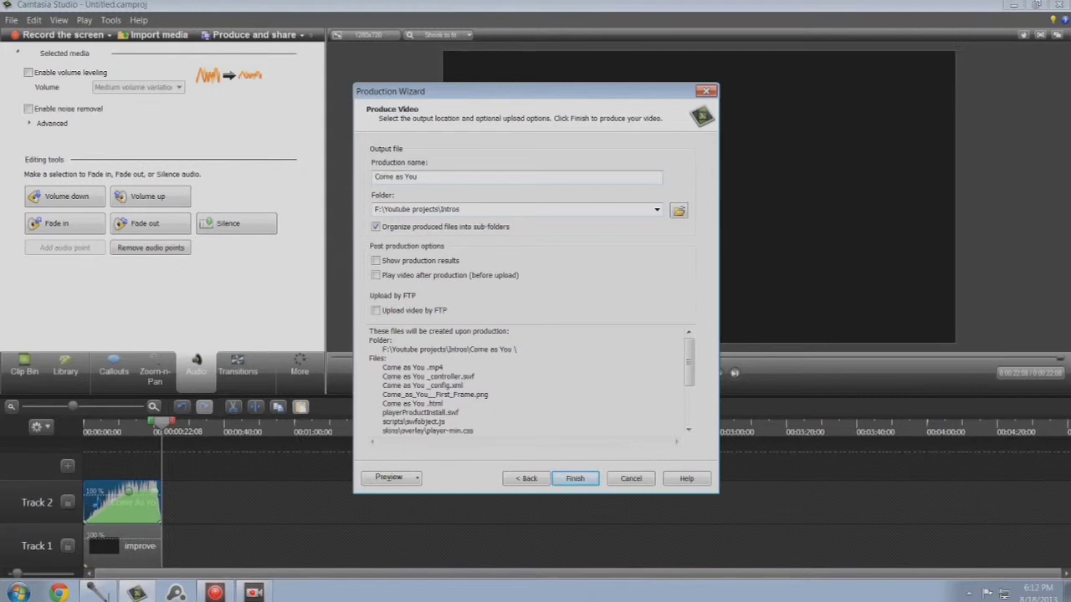
{"action": "type", "text": "Are"}
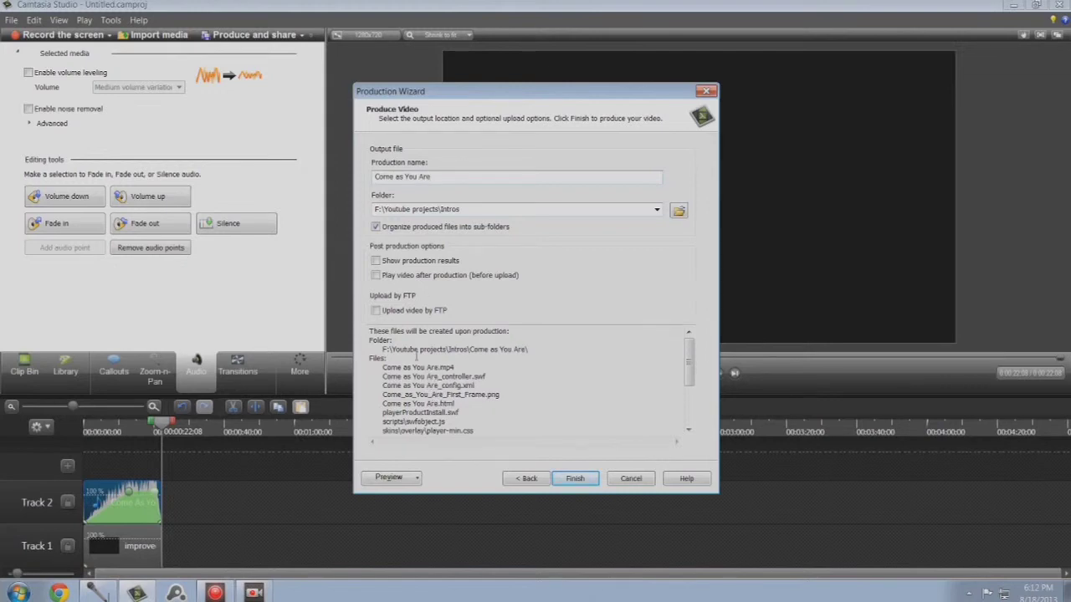
{"action": "left_click", "coordinate": [575, 478]}
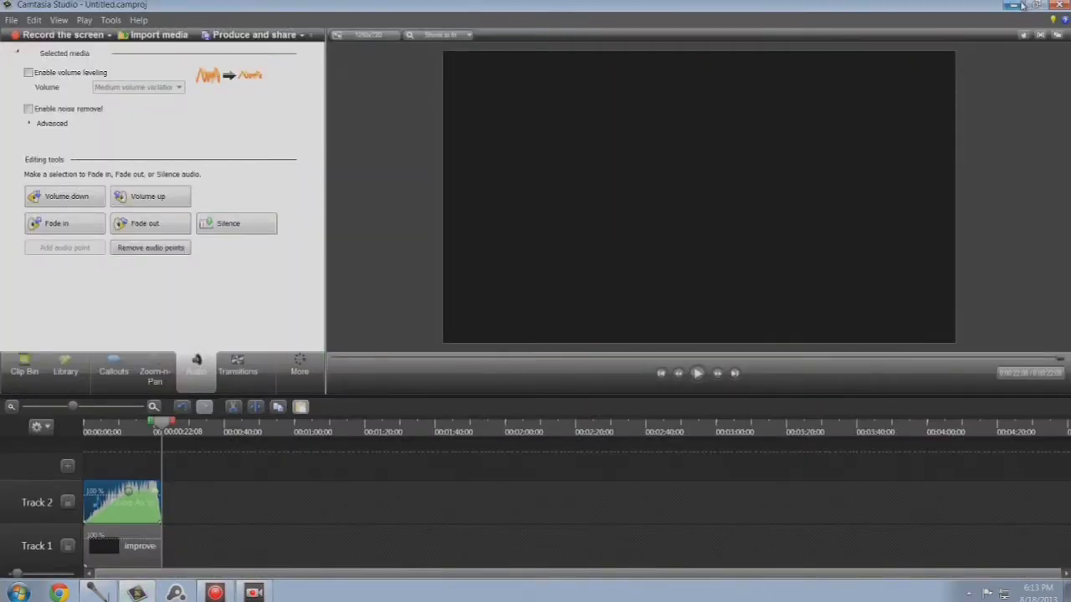
Step: Minimize the editor and open the produced "Come as You Are" folder inside Youtube projects\Intros from the desktop
{"action": "left_click", "coordinate": [1015, 6]}
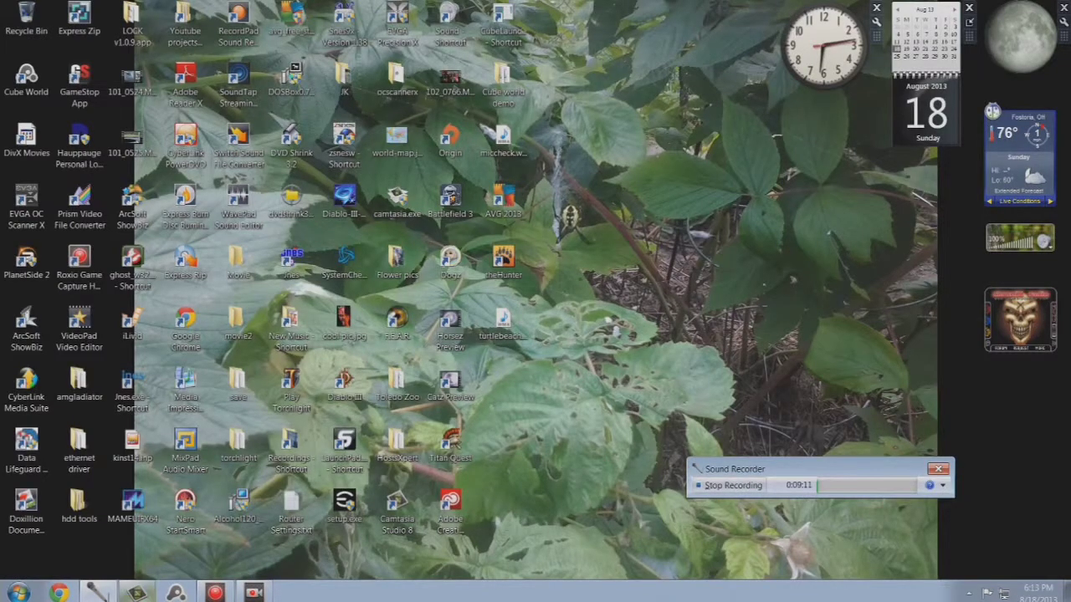
{"action": "double_click", "coordinate": [179, 38]}
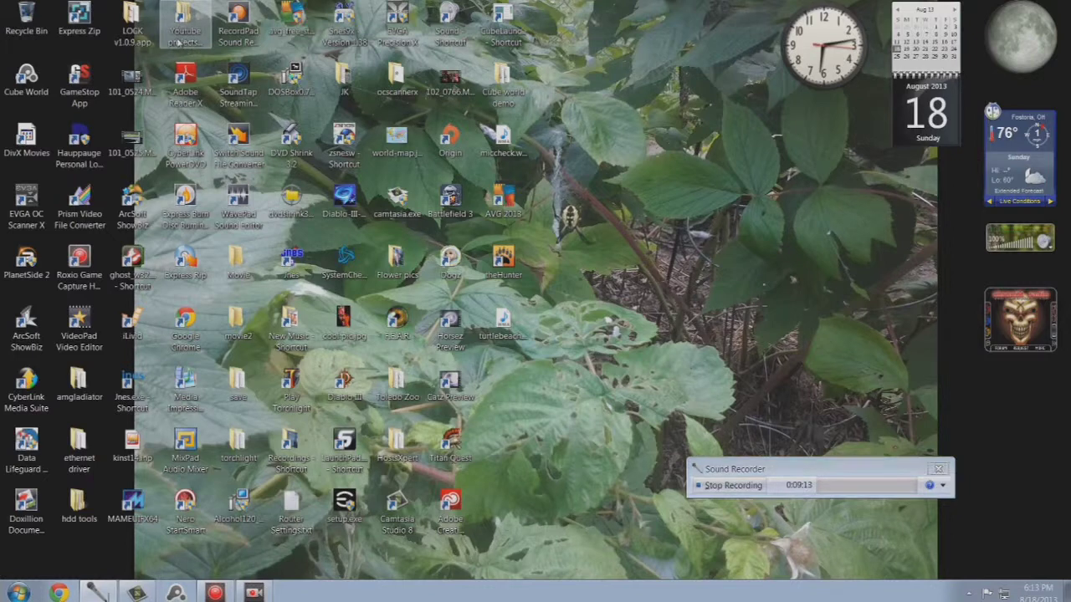
{"action": "double_click", "coordinate": [690, 278]}
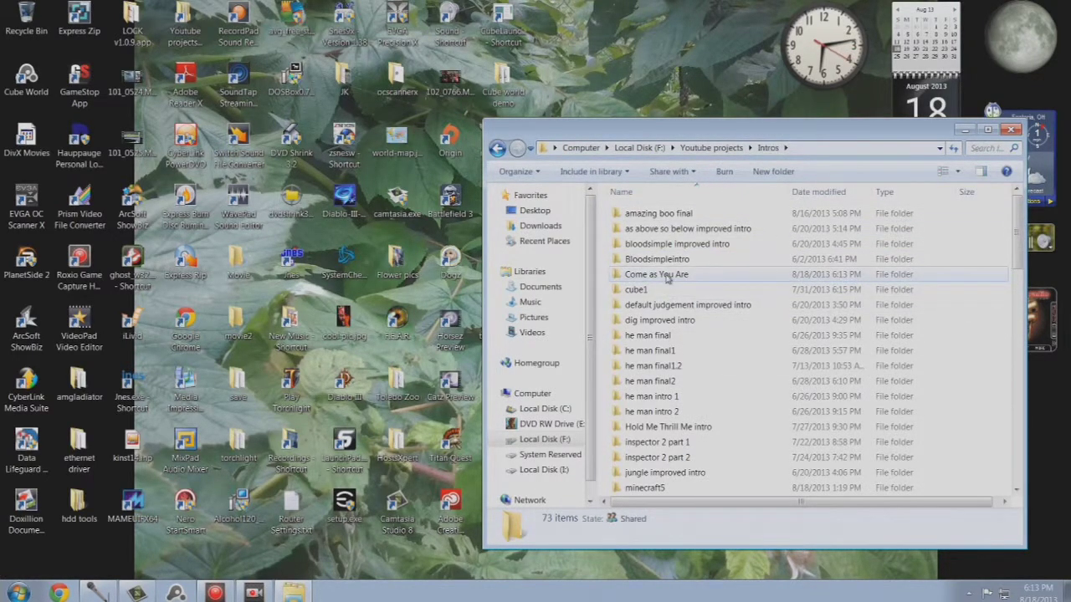
{"action": "double_click", "coordinate": [670, 276]}
Step: Move the folder window aside and play Come as You Are.mp4 in full screen
{"action": "left_click_drag", "start_coordinate": [737, 130], "coordinate": [446, 130]}
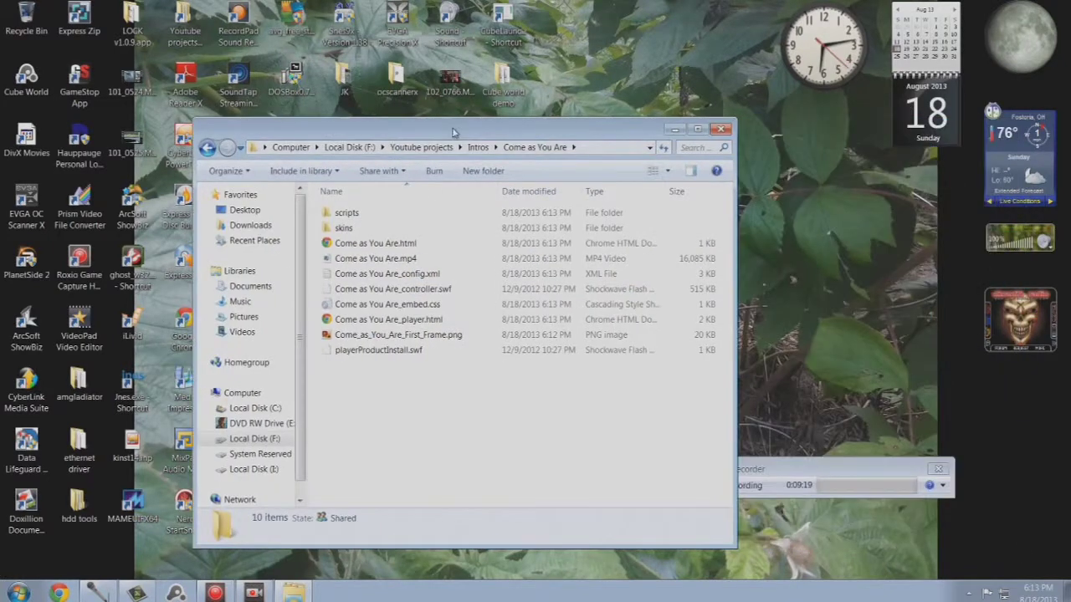
{"action": "double_click", "coordinate": [400, 261]}
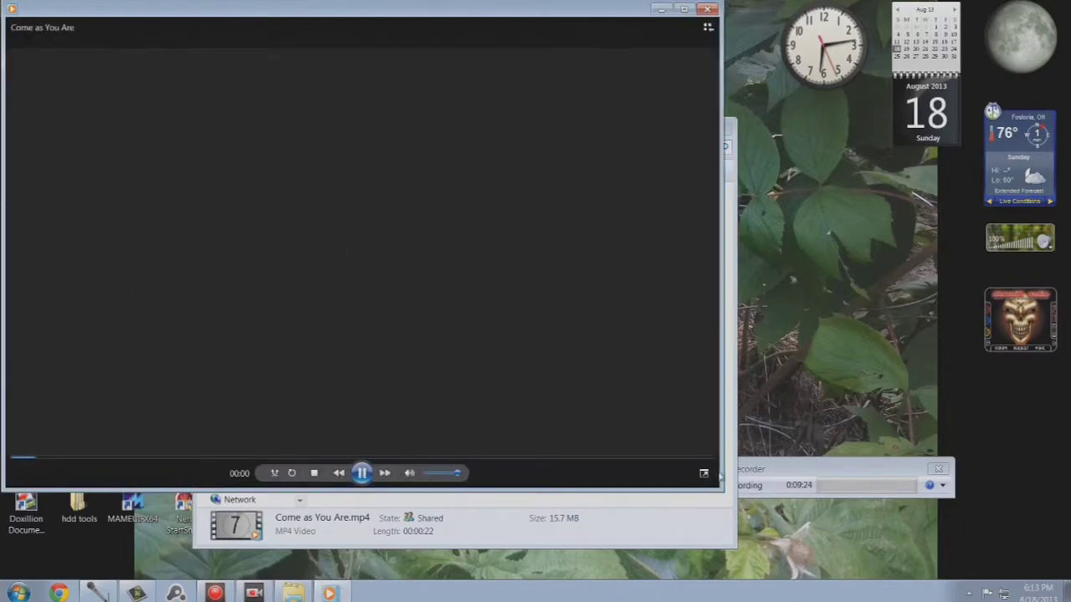
{"action": "left_click", "coordinate": [700, 471]}
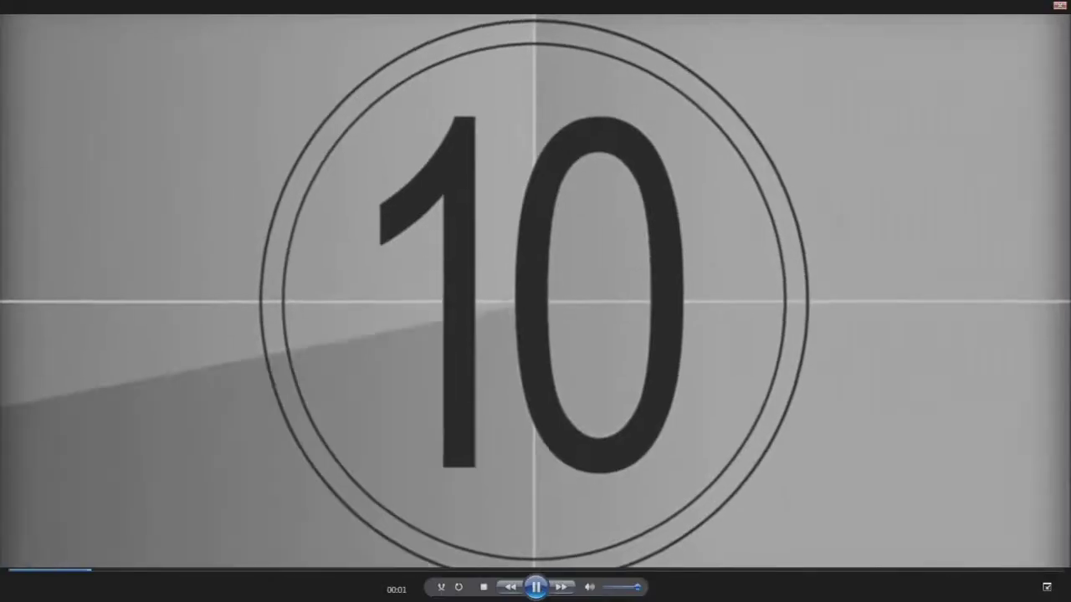